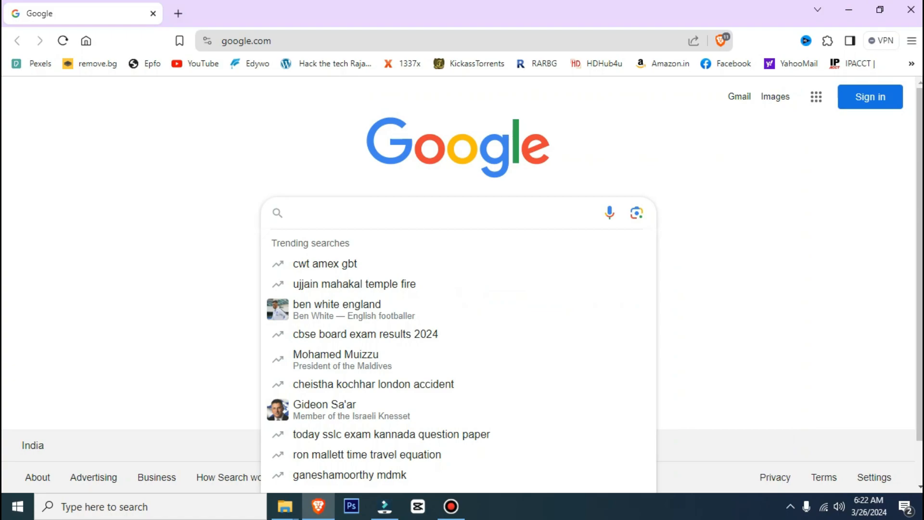
# Search Google for "usb pendrive bootable rufus" and open the official Rufus website
pyautogui.write('usb pendrive bootable')
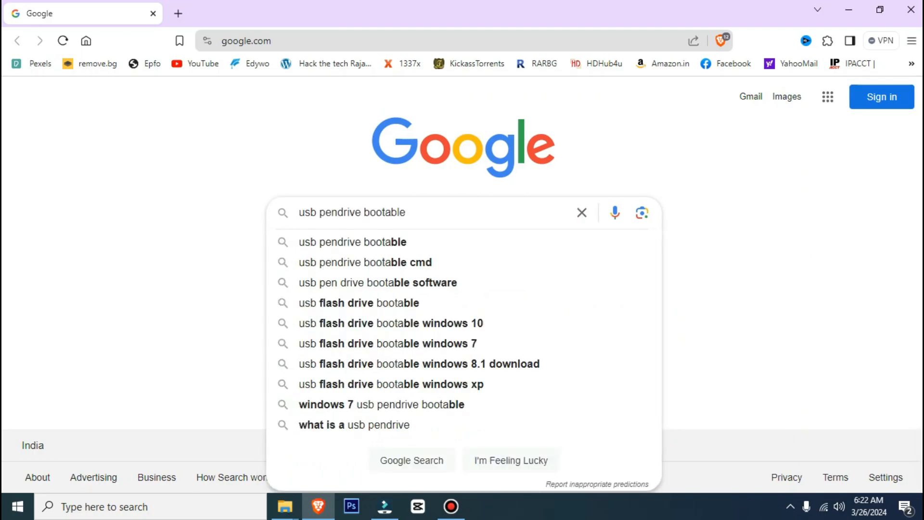
pyautogui.write('rufus')
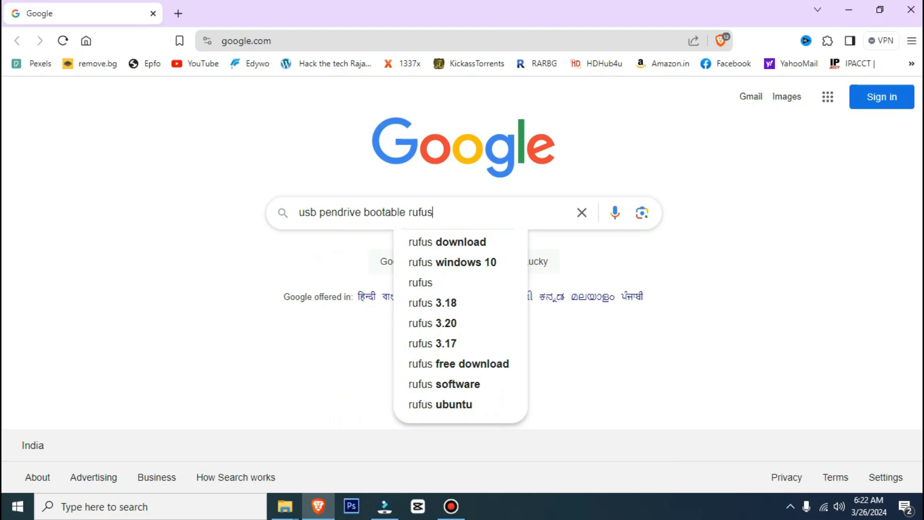
pyautogui.press('Return')
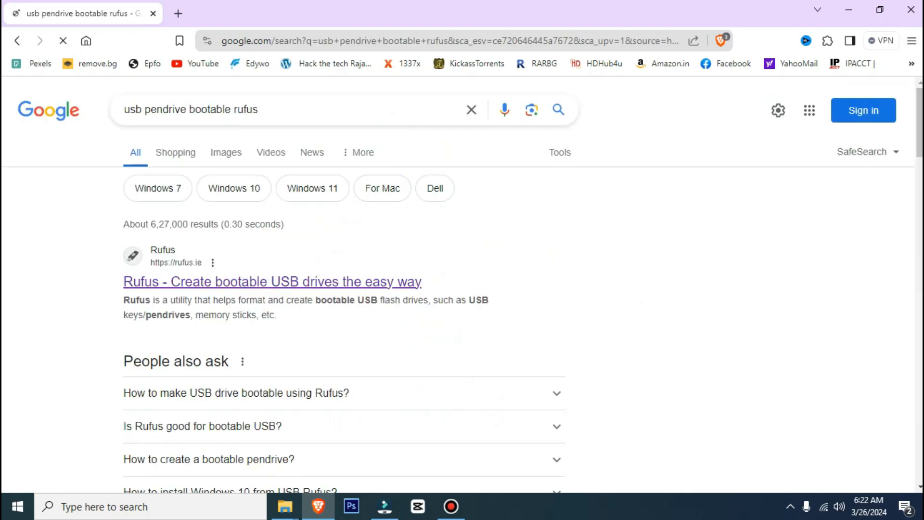
pyautogui.click(273, 282)
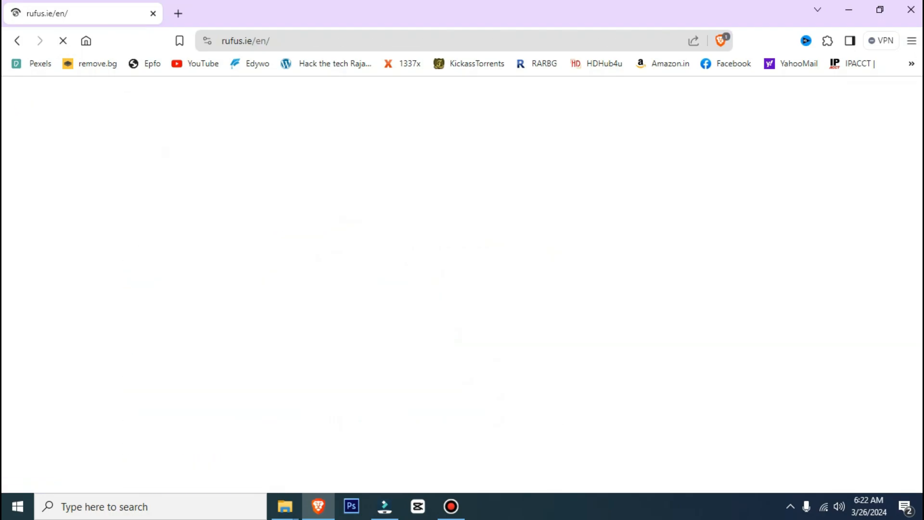
# Start downloading the standard Windows x64 release rufus-4.4.exe from the latest releases and cancel saving it
pyautogui.scroll(-3, 462, 285)
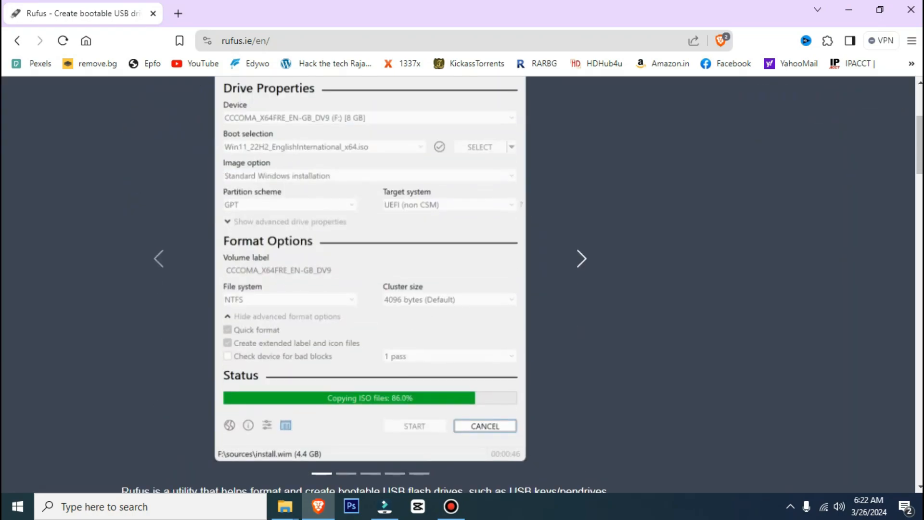
pyautogui.scroll(-3, 462, 284)
pyautogui.scroll(7, 462, 284)
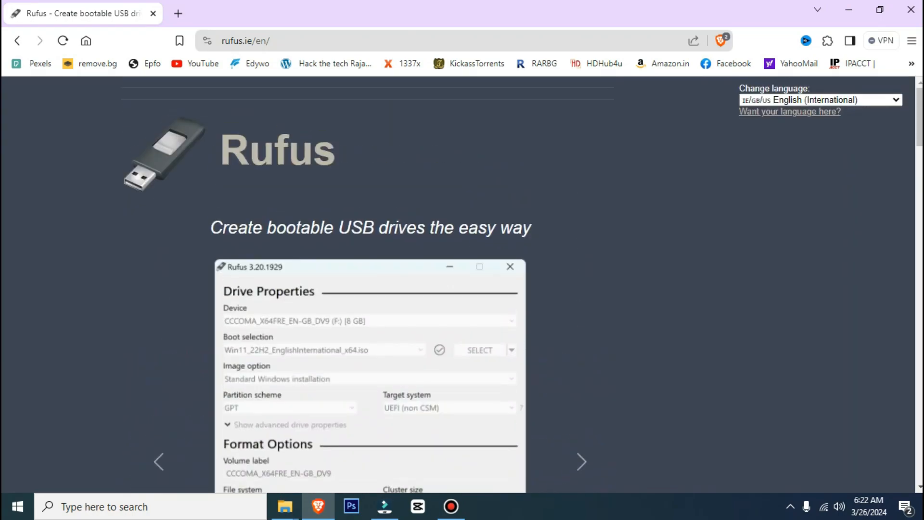
pyautogui.scroll(-12, 462, 284)
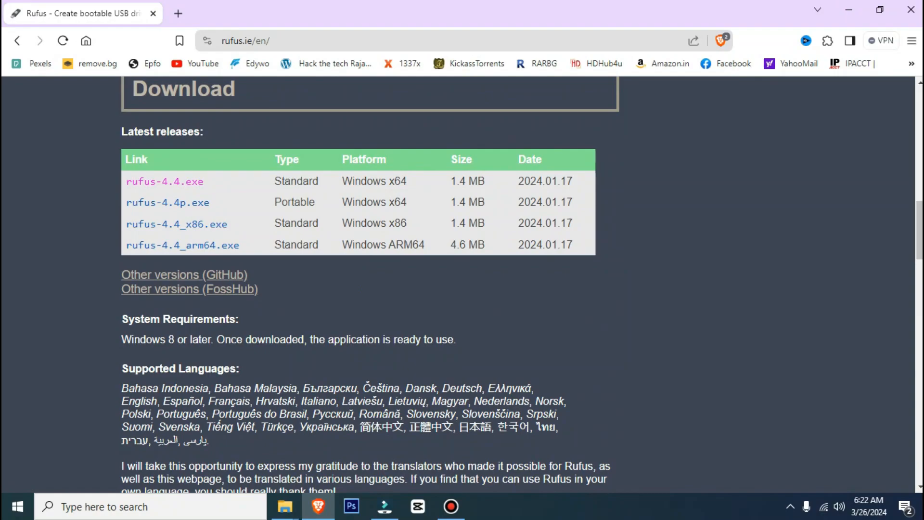
pyautogui.click(165, 182)
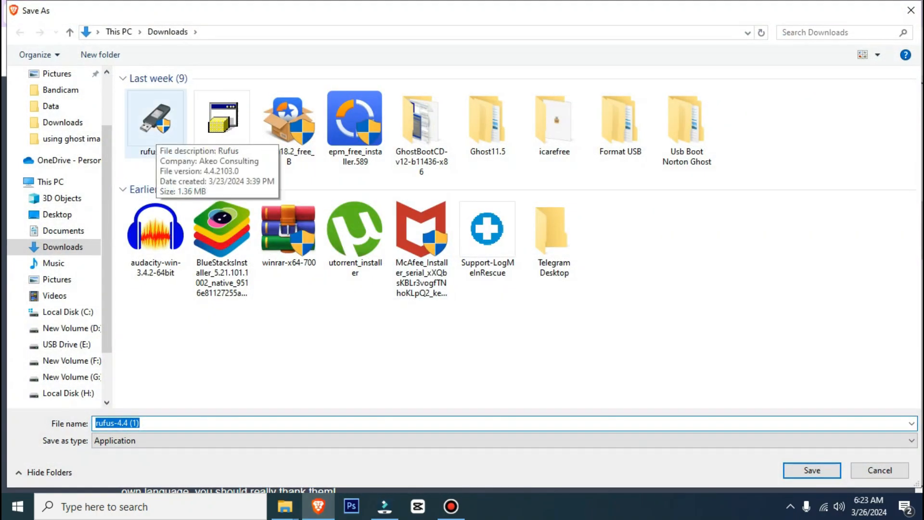
pyautogui.click(880, 471)
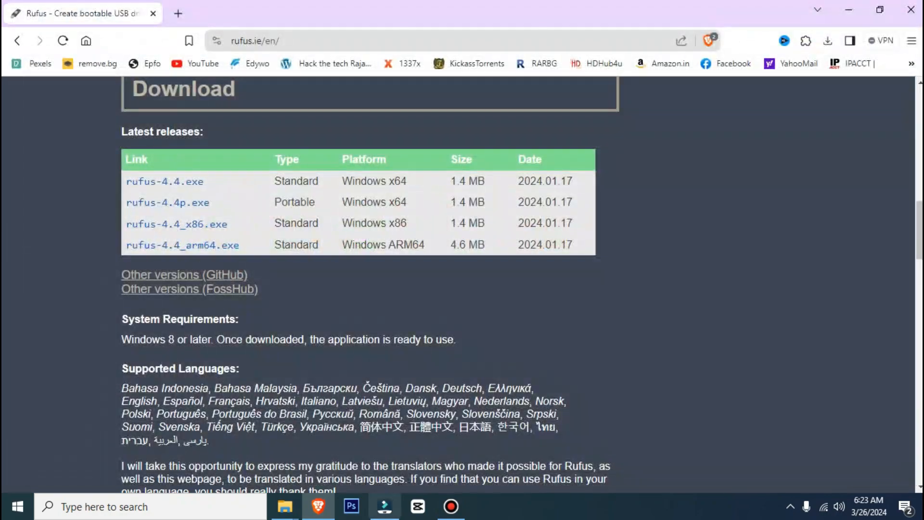
# Examine the device and boot selection options in Rufus and close it
pyautogui.click(285, 506)
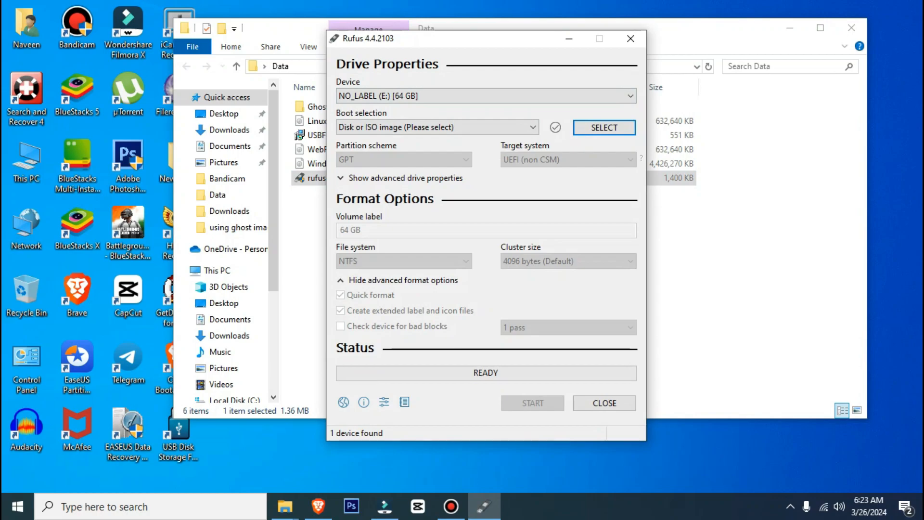
pyautogui.click(481, 96)
pyautogui.click(482, 109)
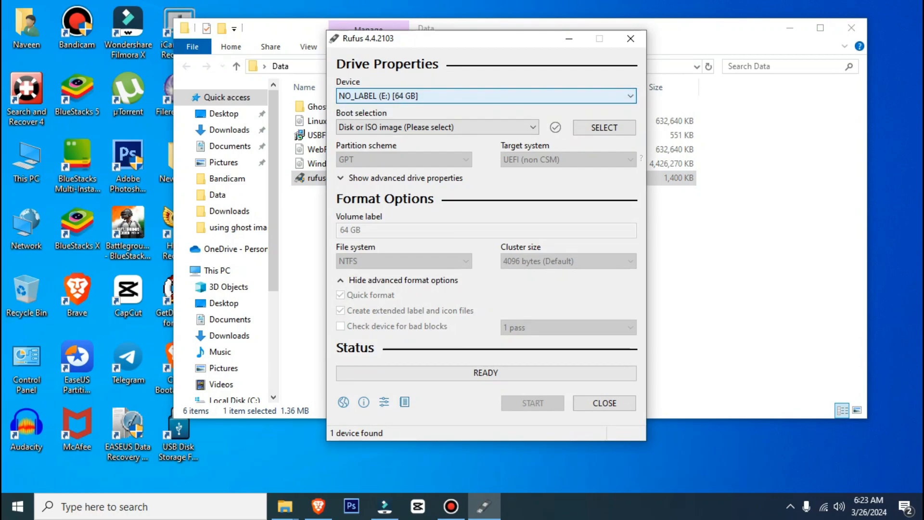
pyautogui.click(453, 127)
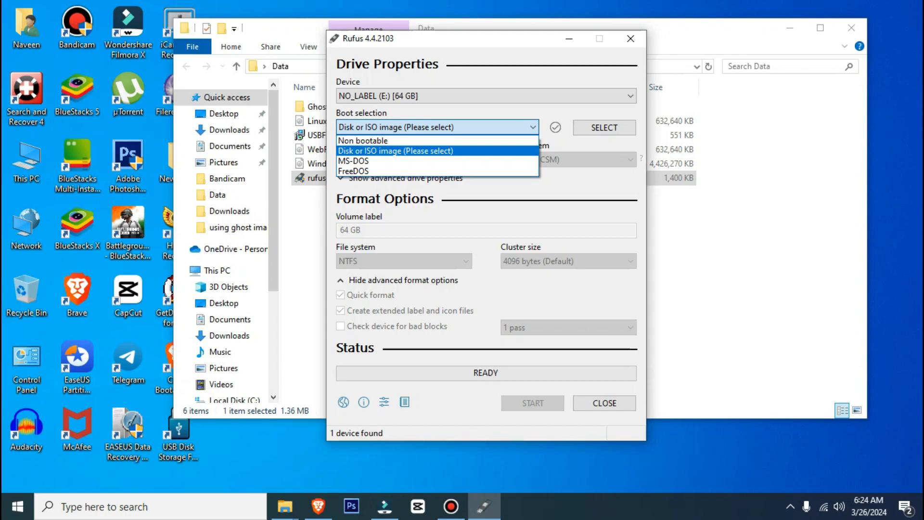
pyautogui.click(506, 127)
pyautogui.click(631, 39)
# Look over the Windows XP, Windows 7 and Linux disc images in the Data folder and launch rufus-4.4
pyautogui.click(381, 150)
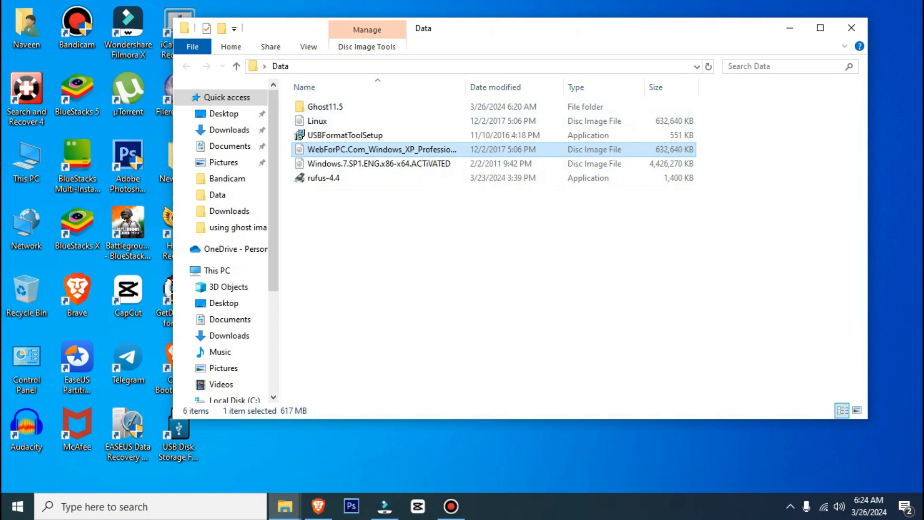
pyautogui.click(379, 164)
pyautogui.click(318, 121)
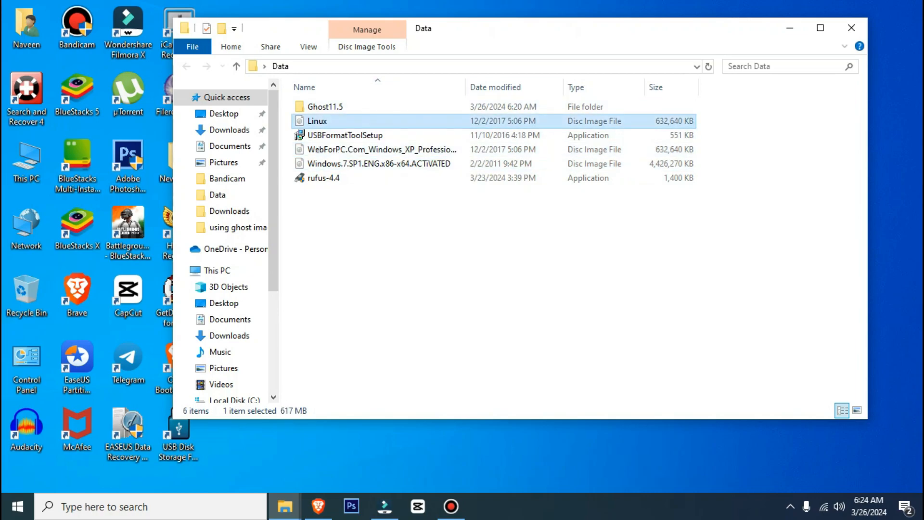
pyautogui.click(481, 270)
pyautogui.doubleClick(324, 178)
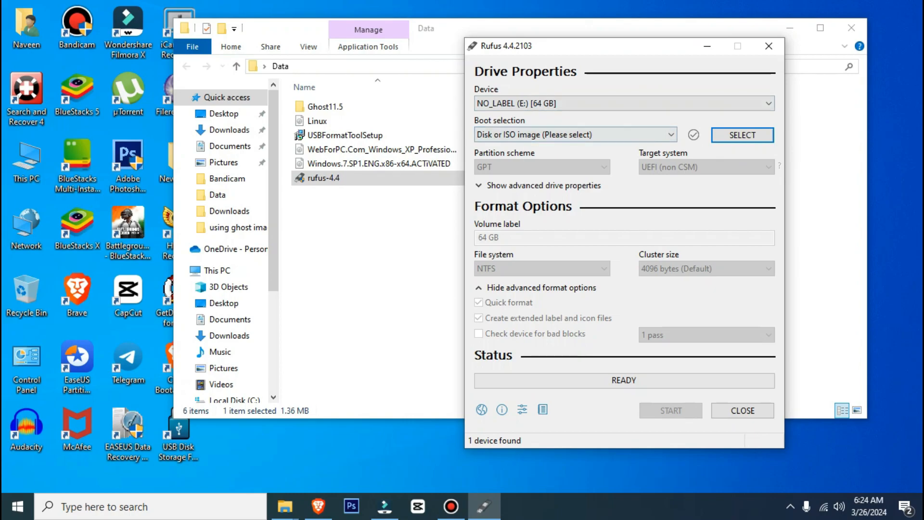
# Try FreeDOS as the boot selection and switch back to Disk or ISO image
pyautogui.hotkey('alt', 'Down')
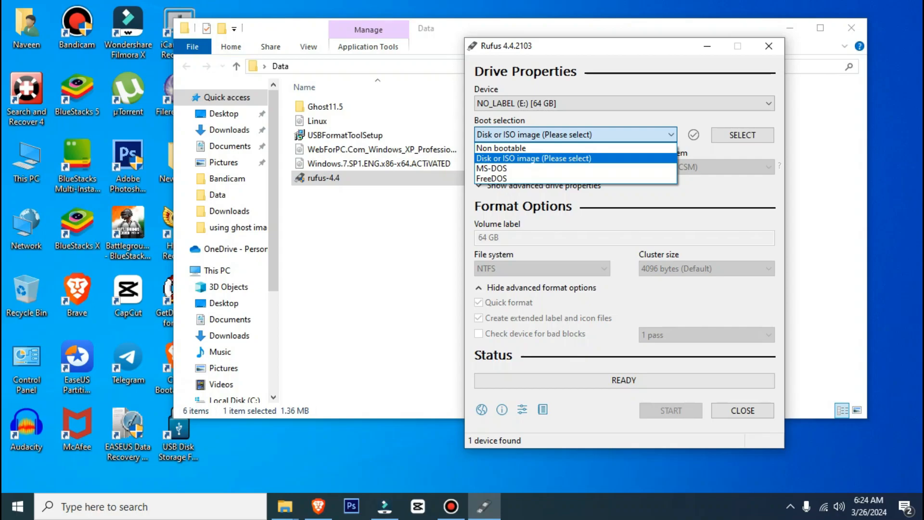
pyautogui.press('Down')
pyautogui.press('Down')
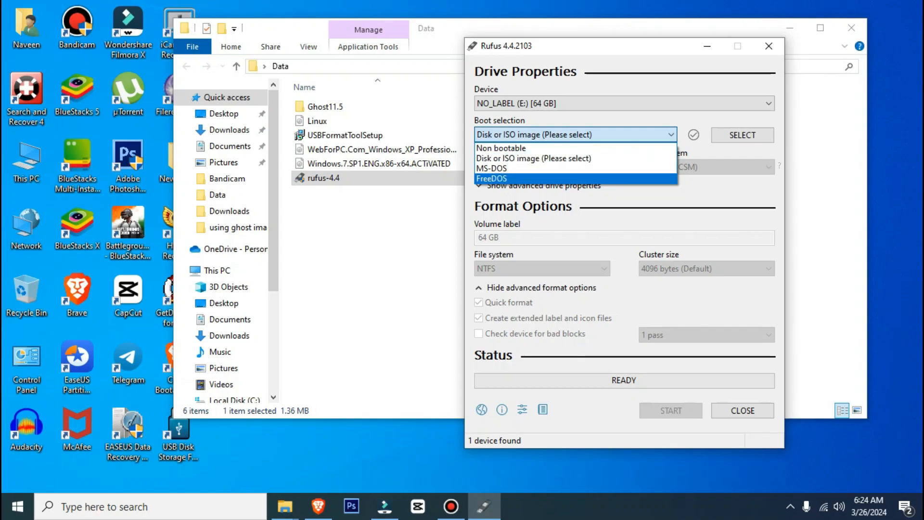
pyautogui.press('Return')
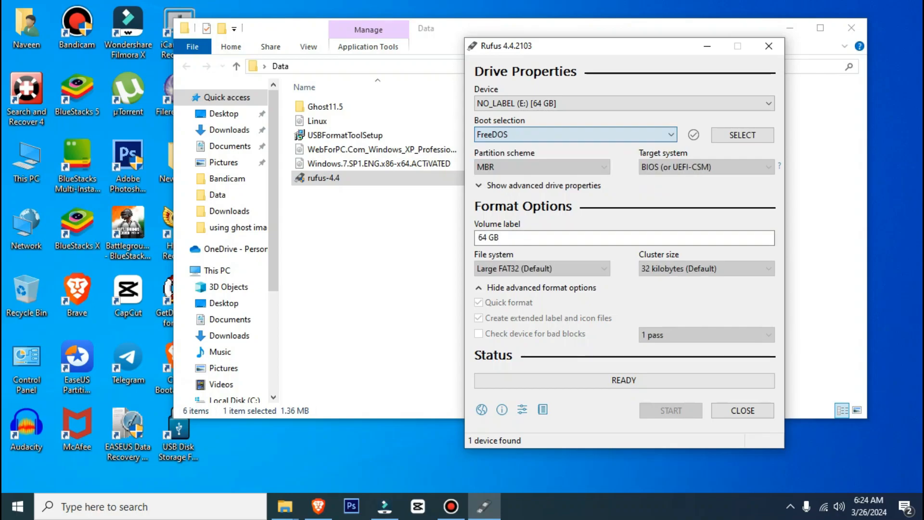
pyautogui.hotkey('alt', 'Down')
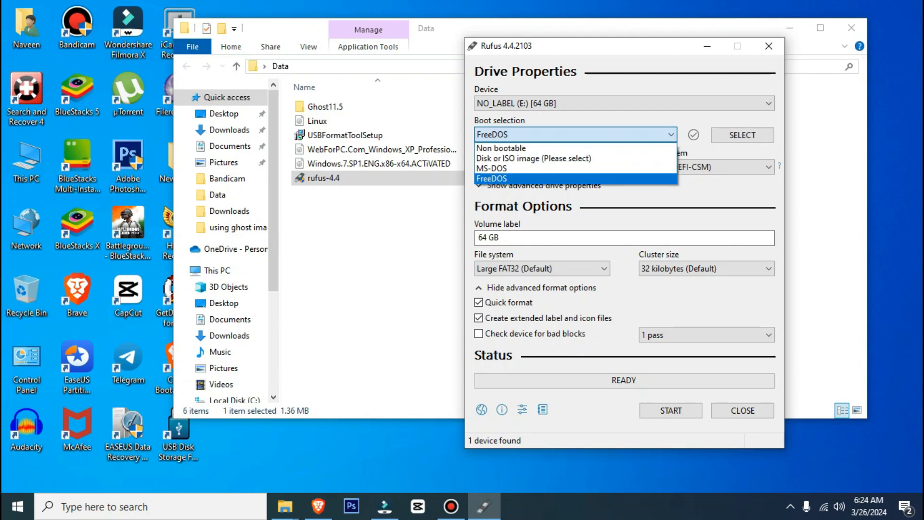
pyautogui.press('Up')
pyautogui.press('Up')
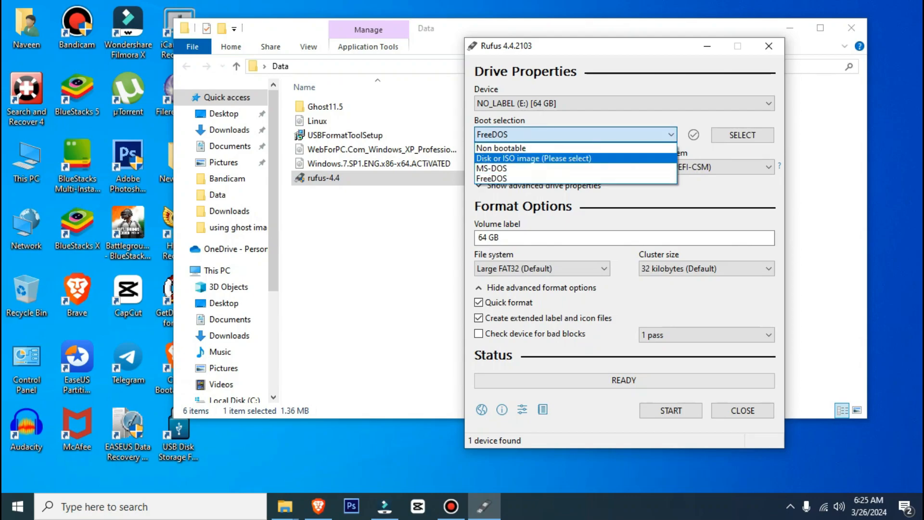
pyautogui.press('Return')
# Load the Windows.7.SP1.ENG.x86-x64.ACTiVATED disc image from the Data folder on the Desktop as the boot image
pyautogui.click(743, 135)
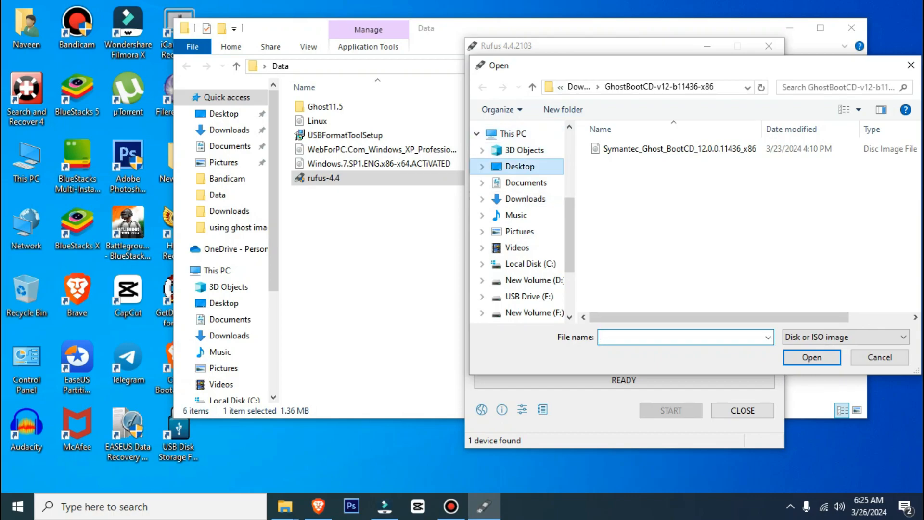
pyautogui.click(520, 166)
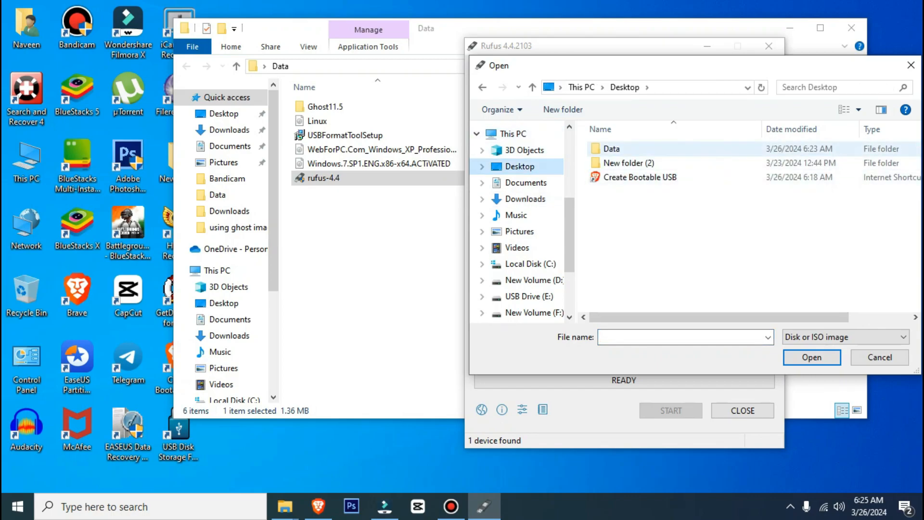
pyautogui.doubleClick(611, 148)
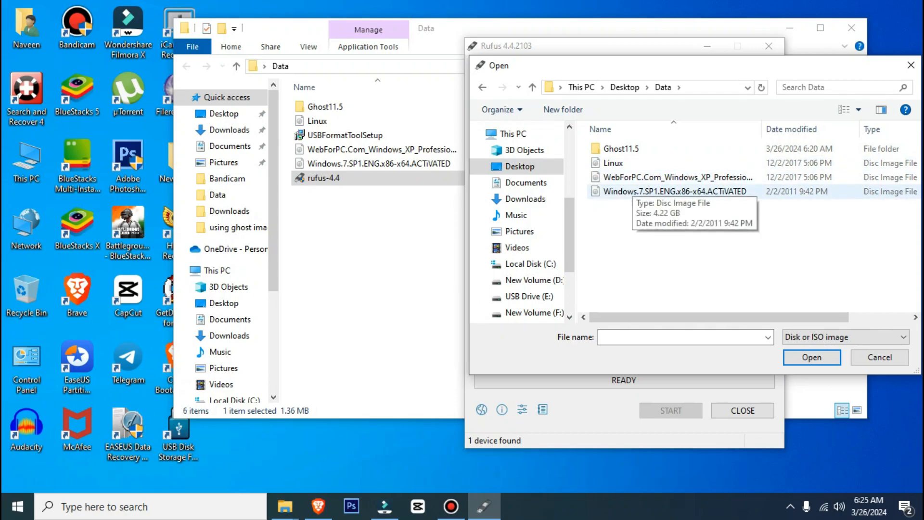
pyautogui.doubleClick(626, 191)
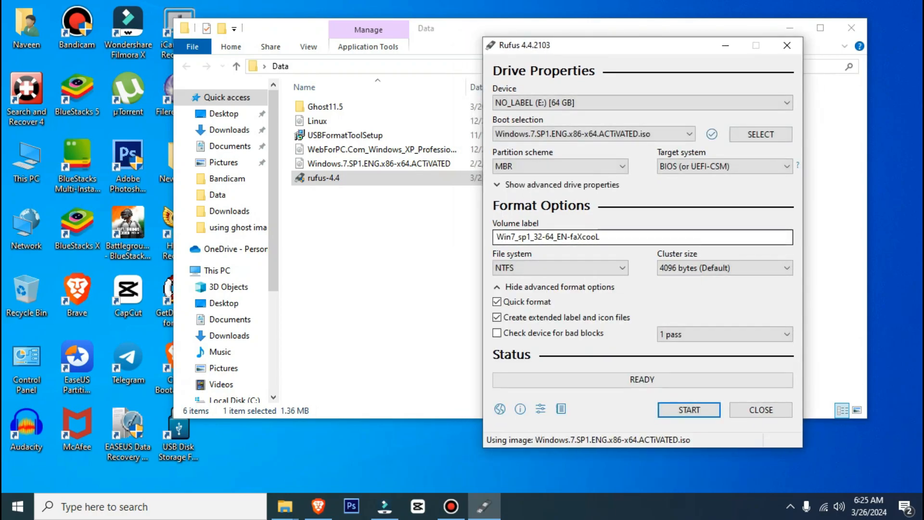
# Choose MBR as the partition scheme and BIOS (or UEFI-CSM) as the target system, checking the advanced drive properties
pyautogui.doubleClick(585, 237)
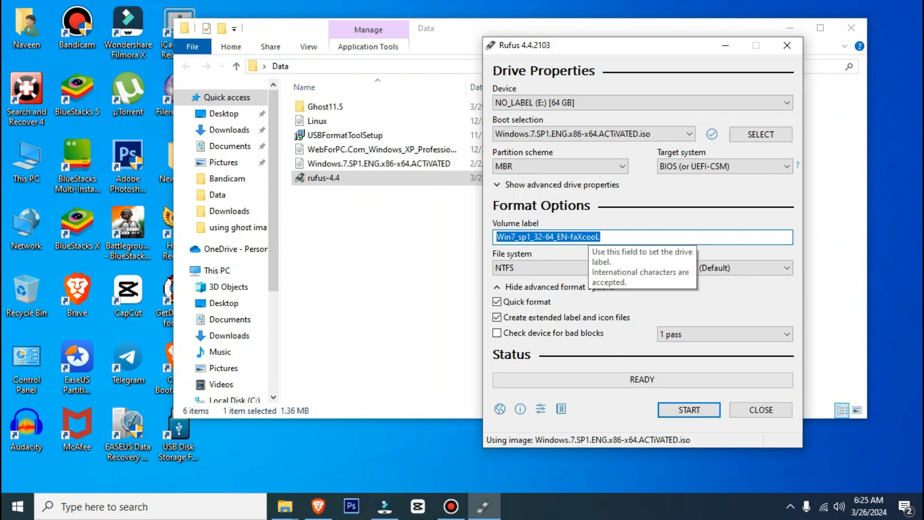
pyautogui.click(561, 167)
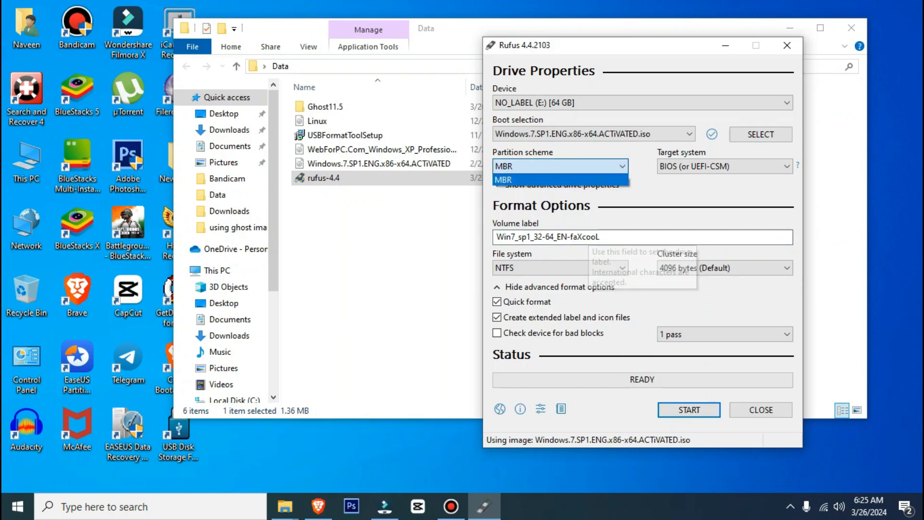
pyautogui.click(503, 179)
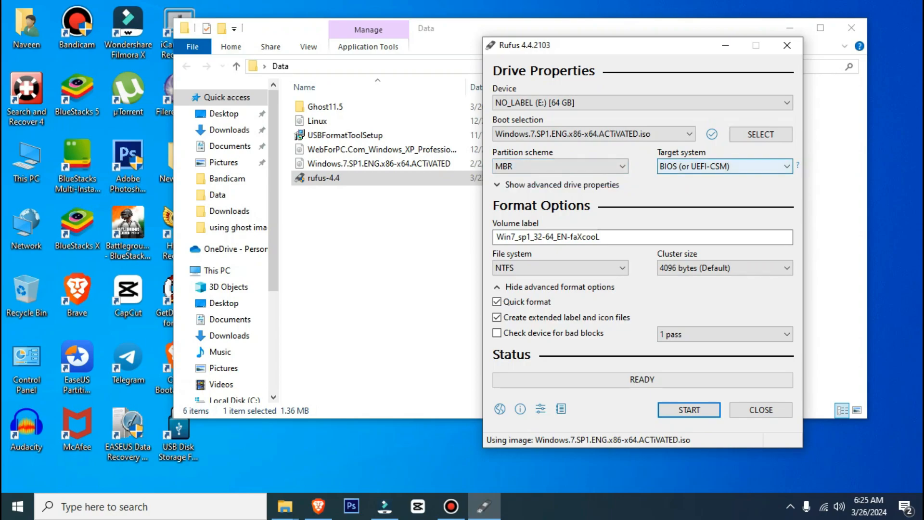
pyautogui.click(724, 166)
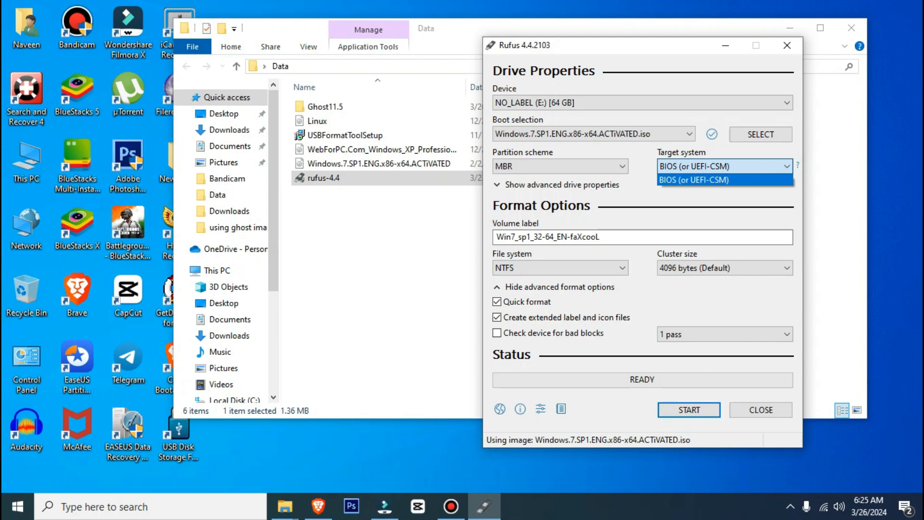
pyautogui.click(674, 166)
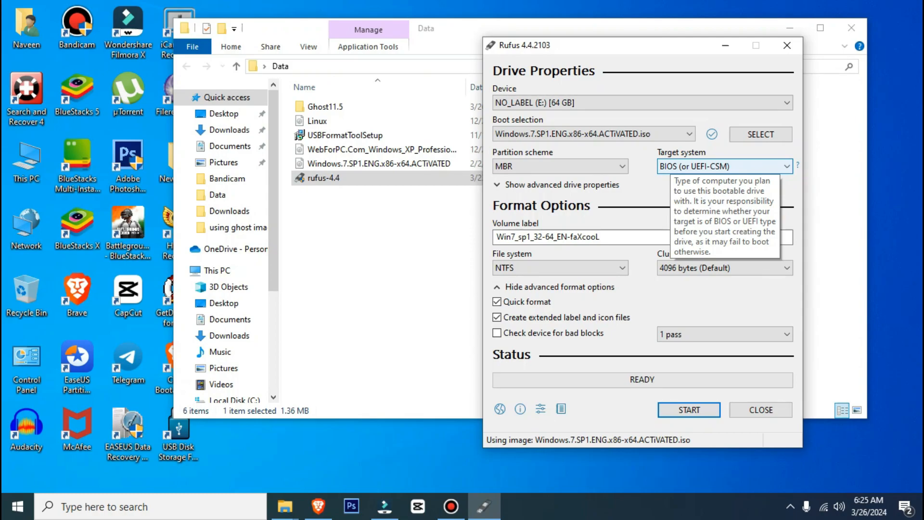
pyautogui.click(498, 185)
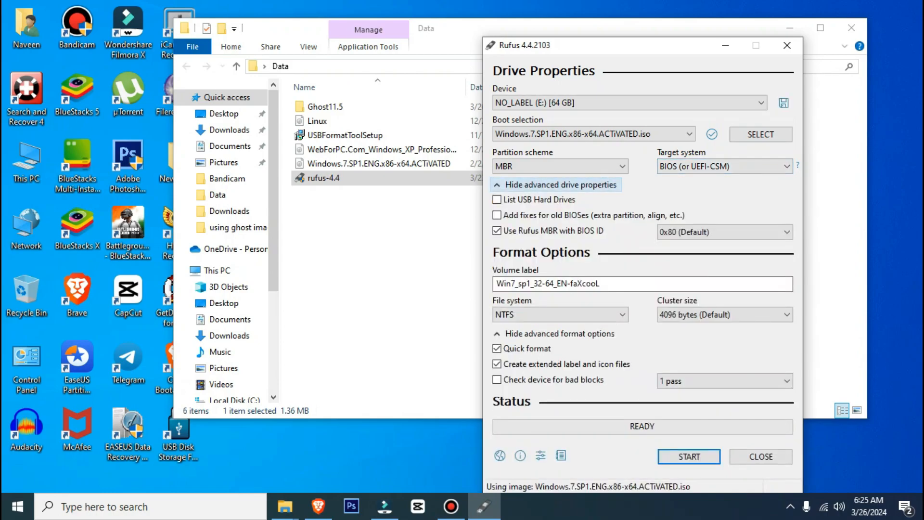
pyautogui.click(498, 184)
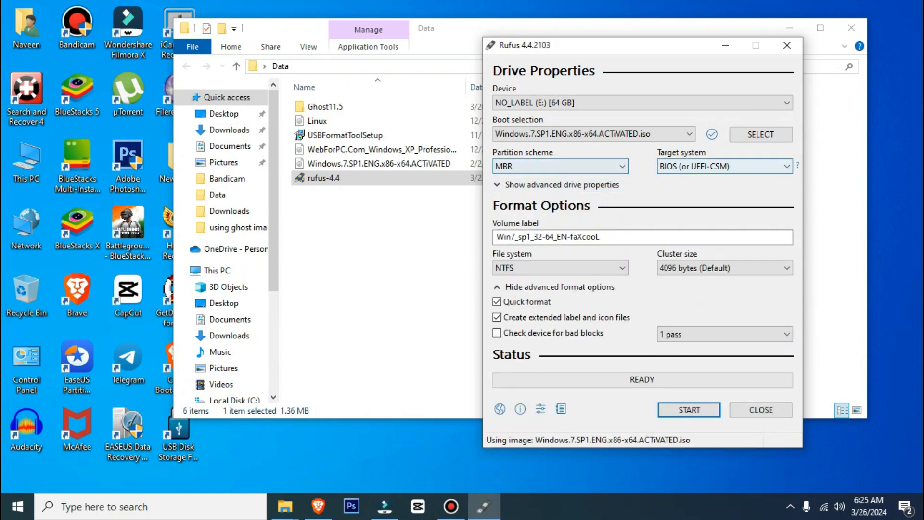
pyautogui.click(725, 166)
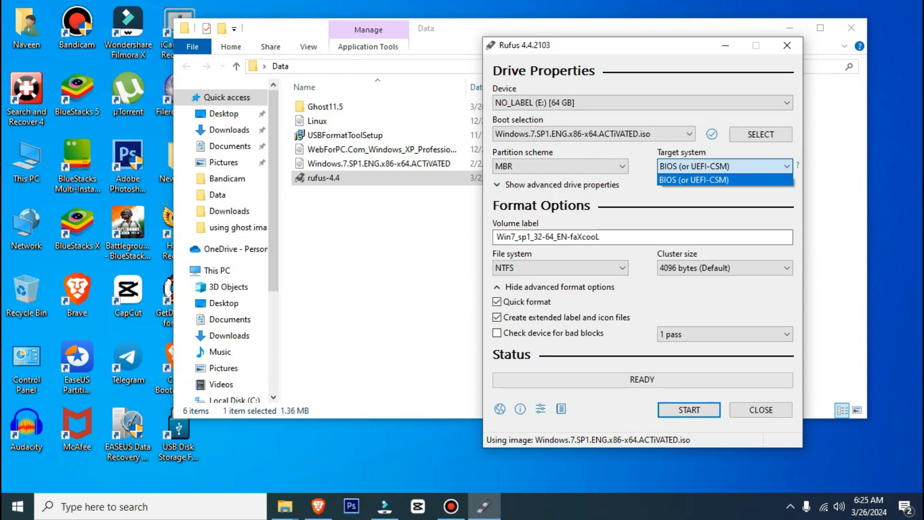
pyautogui.click(724, 179)
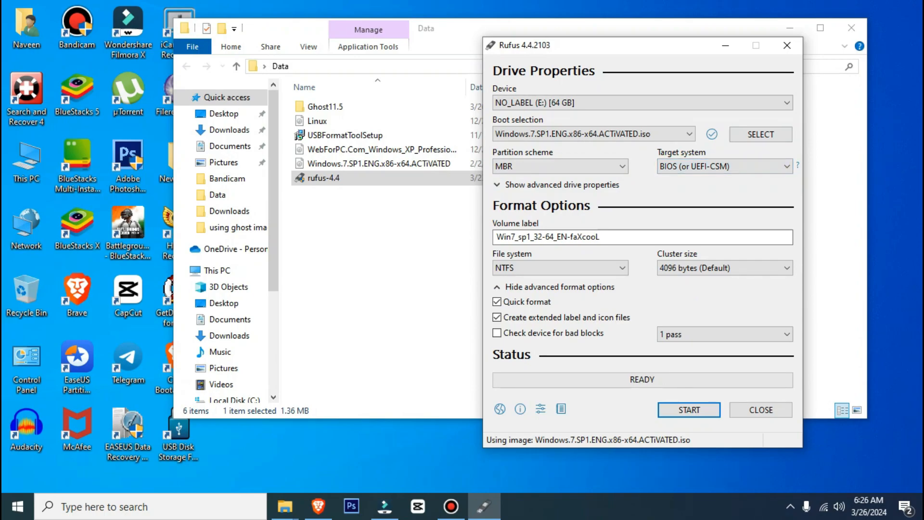
# Set the volume label to Xp OS, keeping NTFS as the file system and the default 4096 bytes cluster size
pyautogui.doubleClick(590, 237)
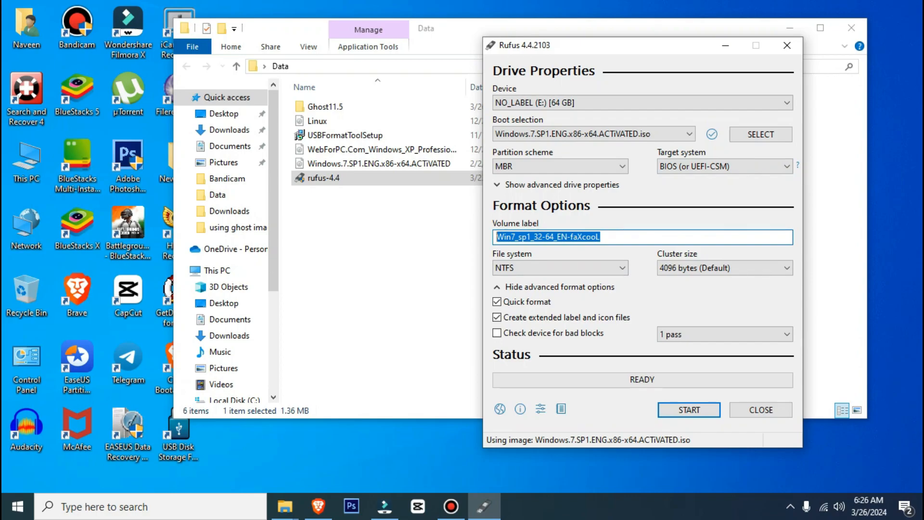
pyautogui.press('BackSpace')
pyautogui.write('Xp OS')
pyautogui.press('Tab')
pyautogui.hotkey('alt', 'Down')
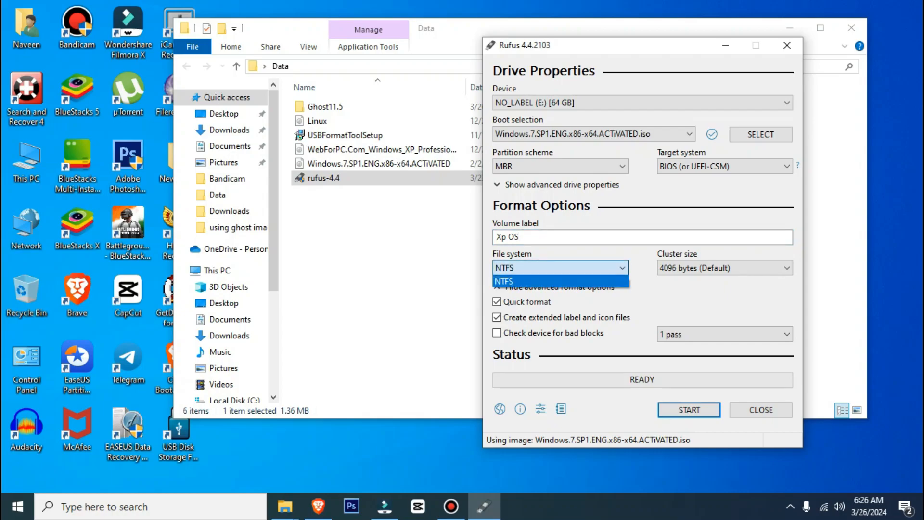
pyautogui.press('Return')
pyautogui.press('Tab')
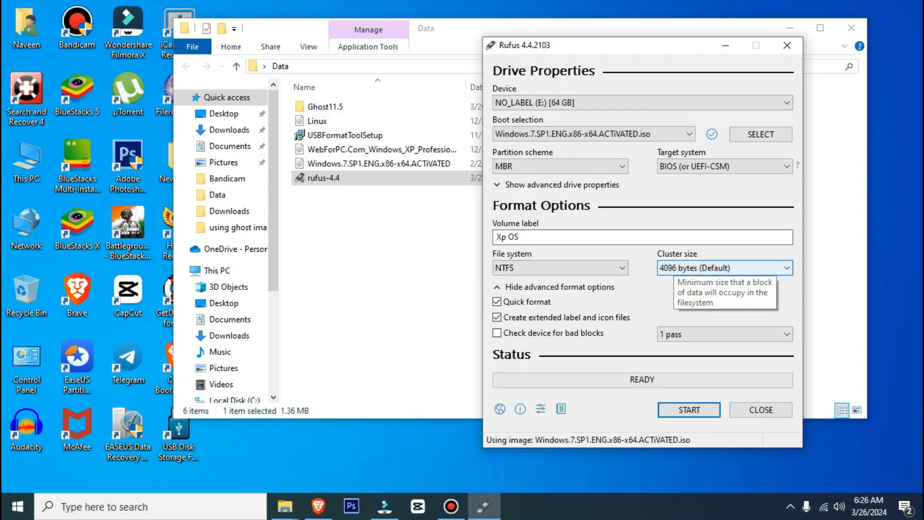
pyautogui.press('Tab')
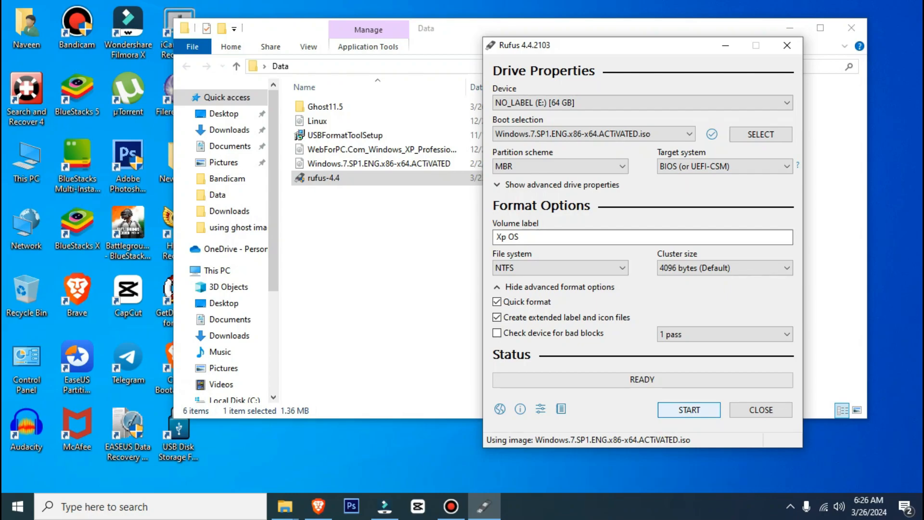
# Load the Linux disc image from the Data folder as the boot image and set the volume label to Linux
pyautogui.click(594, 134)
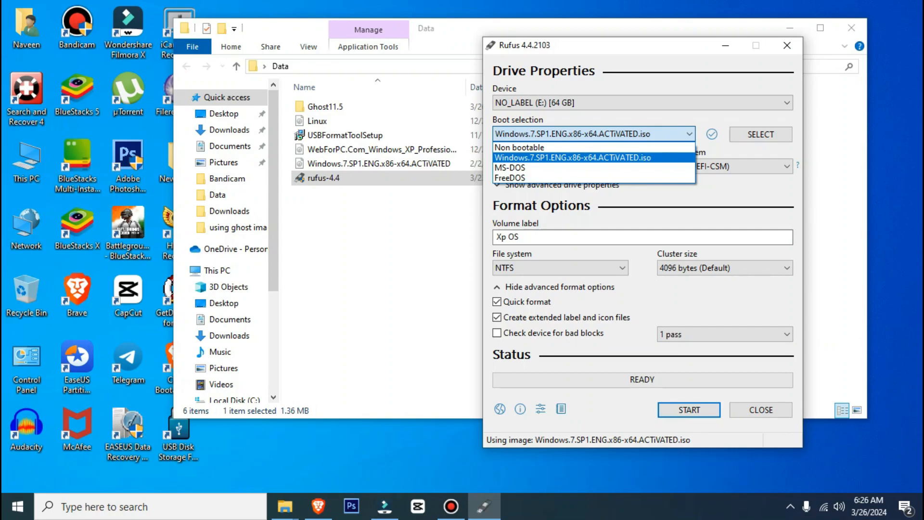
pyautogui.press('Return')
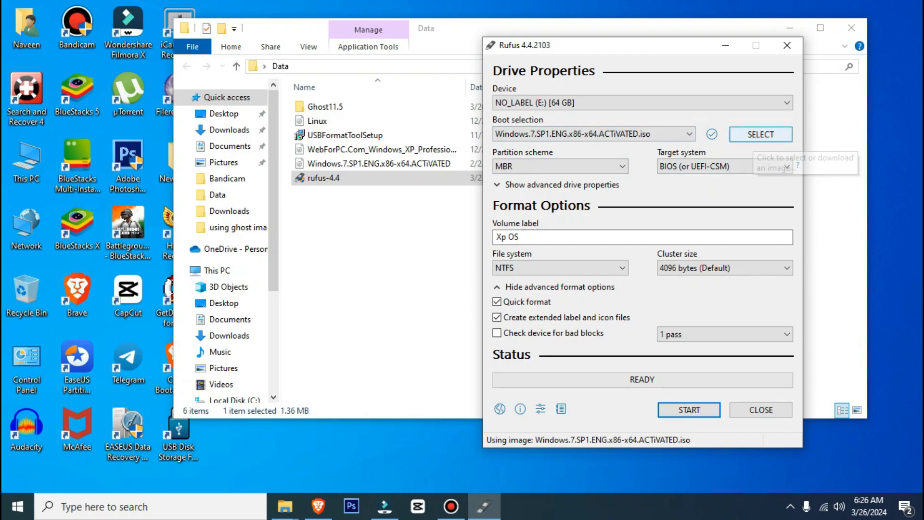
pyautogui.click(761, 134)
pyautogui.doubleClick(613, 163)
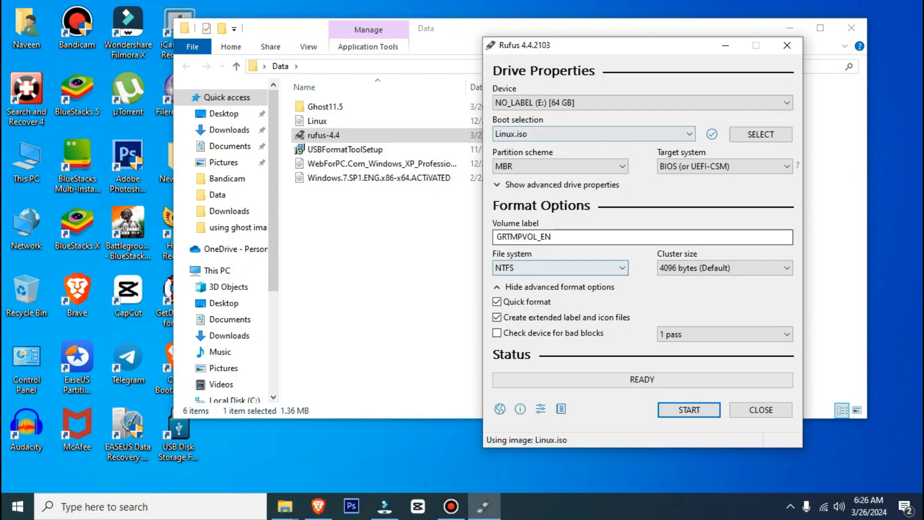
pyautogui.doubleClick(590, 236)
pyautogui.press('BackSpace')
pyautogui.write('Linux')
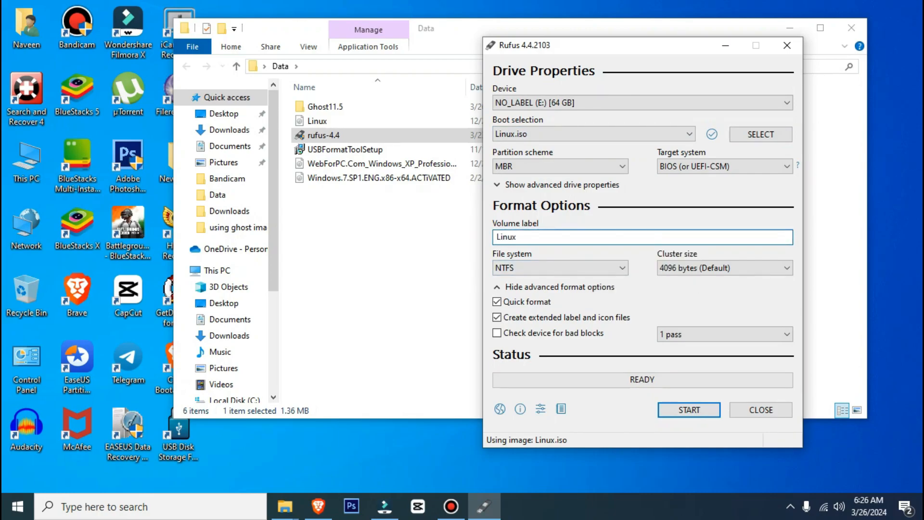
# Check the USB drive (E:) in This PC and look over the disc images offered for boot selection
pyautogui.doubleClick(27, 161)
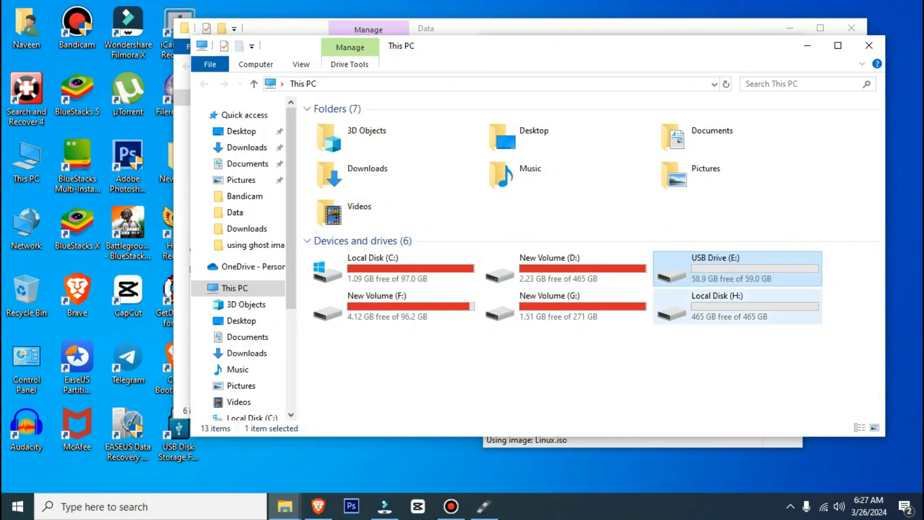
pyautogui.moveTo(578, 46); pyautogui.dragTo(452, 36)
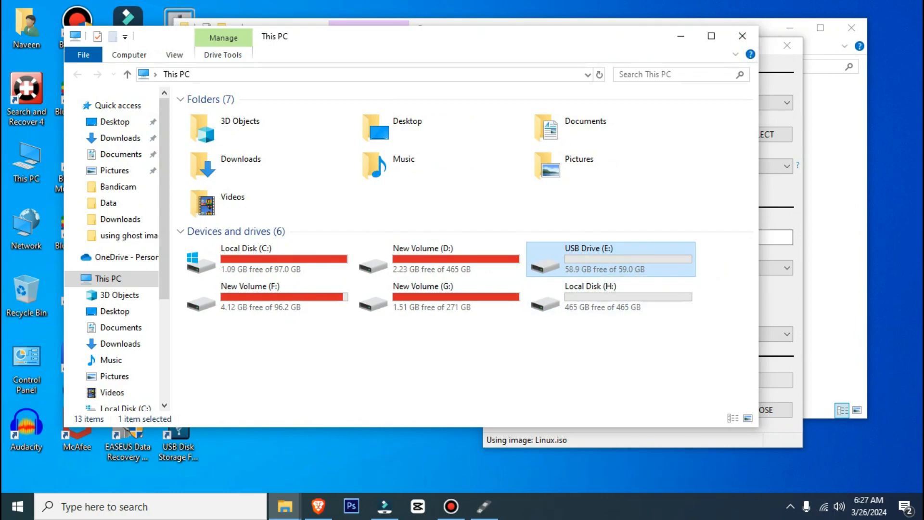
pyautogui.click(742, 36)
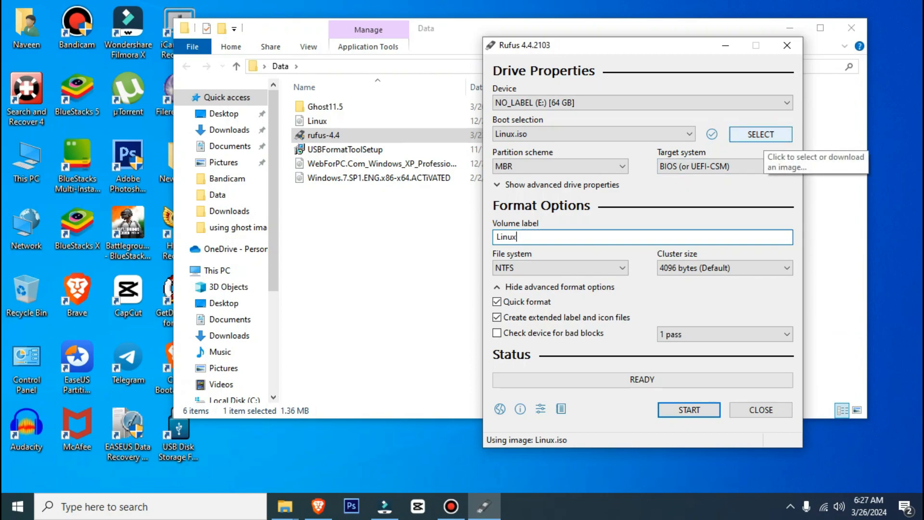
pyautogui.click(761, 134)
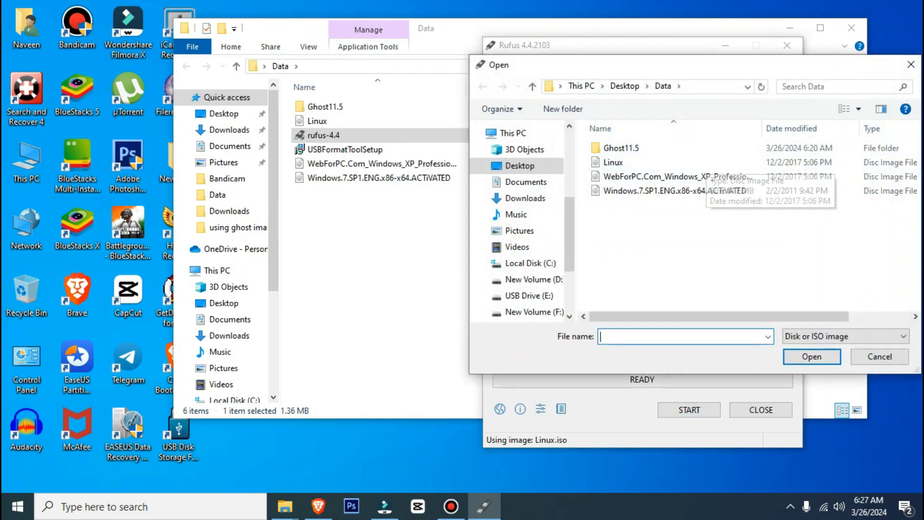
pyautogui.click(911, 65)
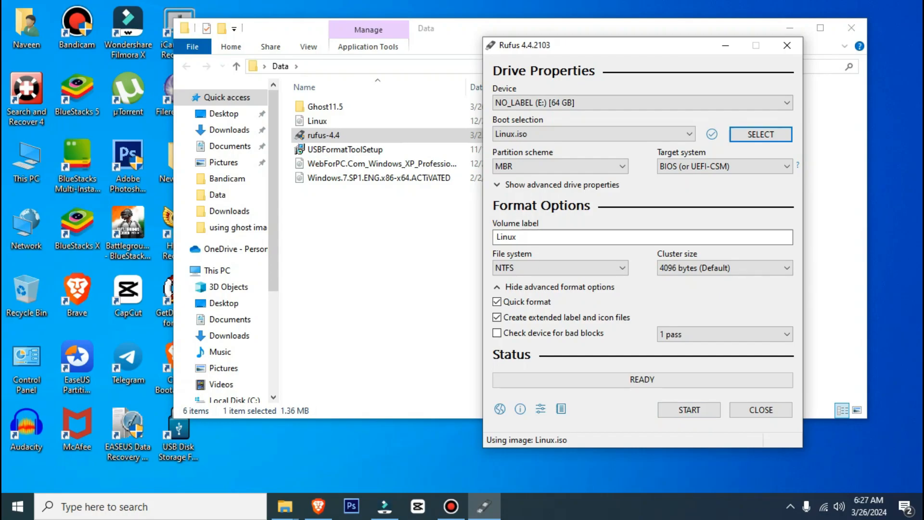
# Look inside the nested Ghost11.5 folders in the Data folder for the Ghost application
pyautogui.click(390, 217)
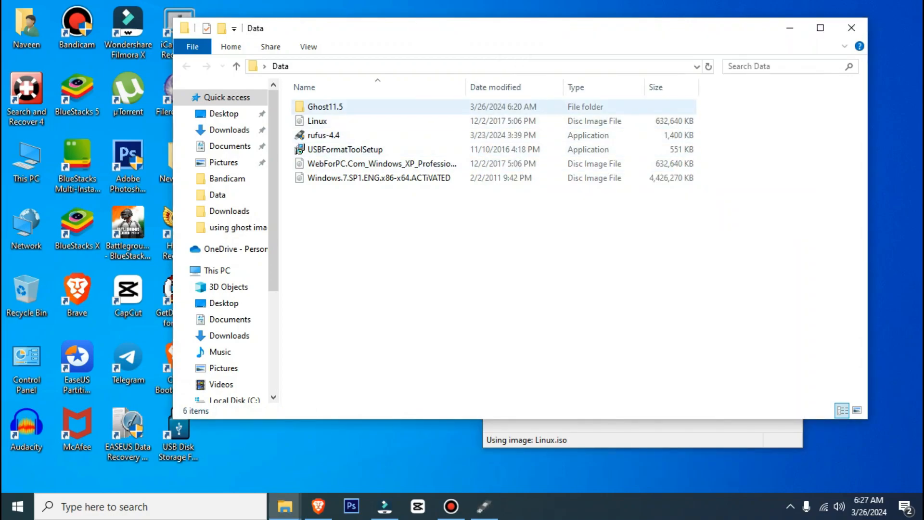
pyautogui.doubleClick(332, 107)
pyautogui.click(332, 106)
pyautogui.doubleClick(332, 106)
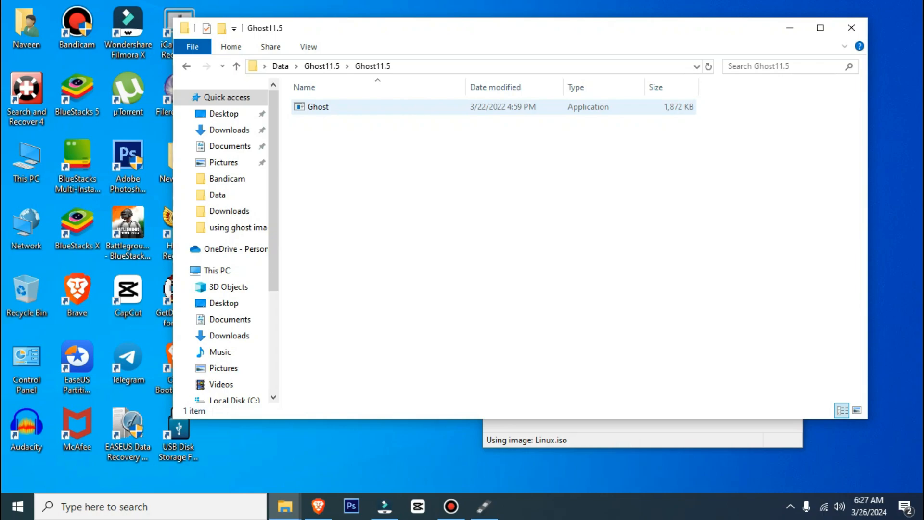
pyautogui.click(318, 107)
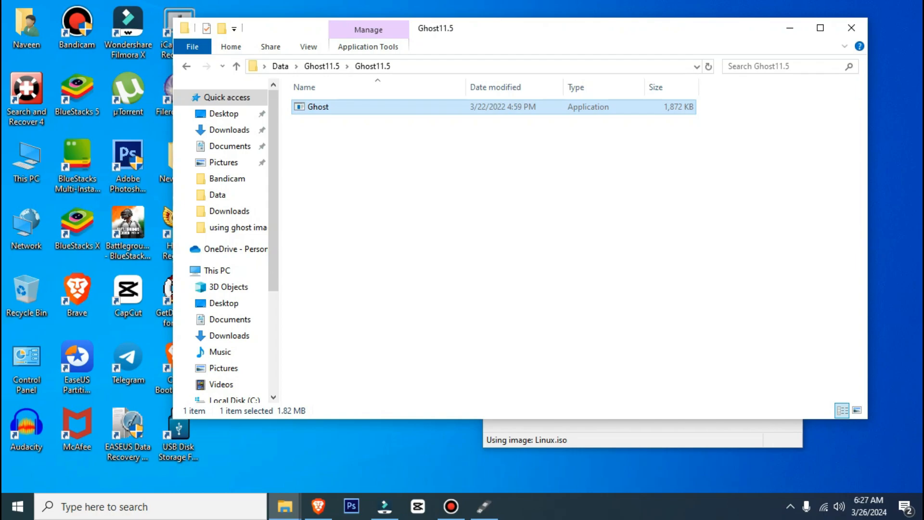
pyautogui.click(186, 66)
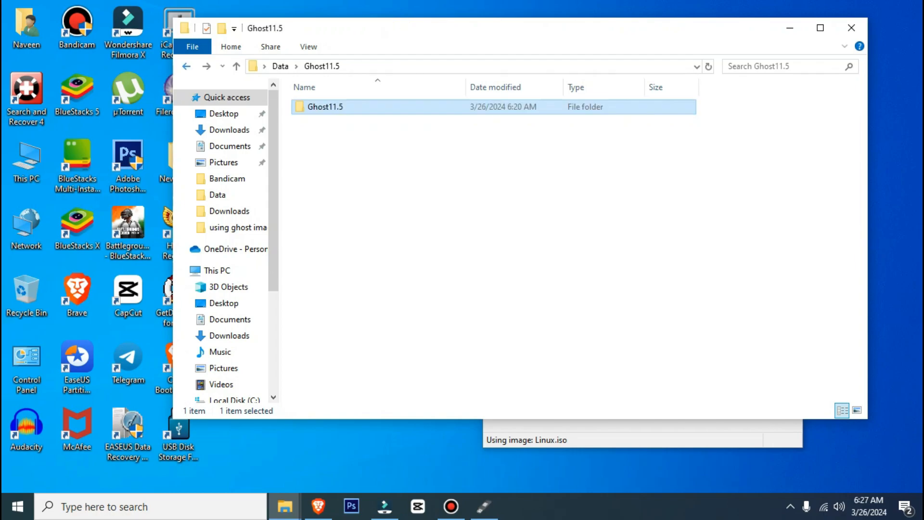
# Return to Rufus and choose FreeDOS as the boot selection, keeping Large FAT32 (Default) as the file system
pyautogui.click(484, 506)
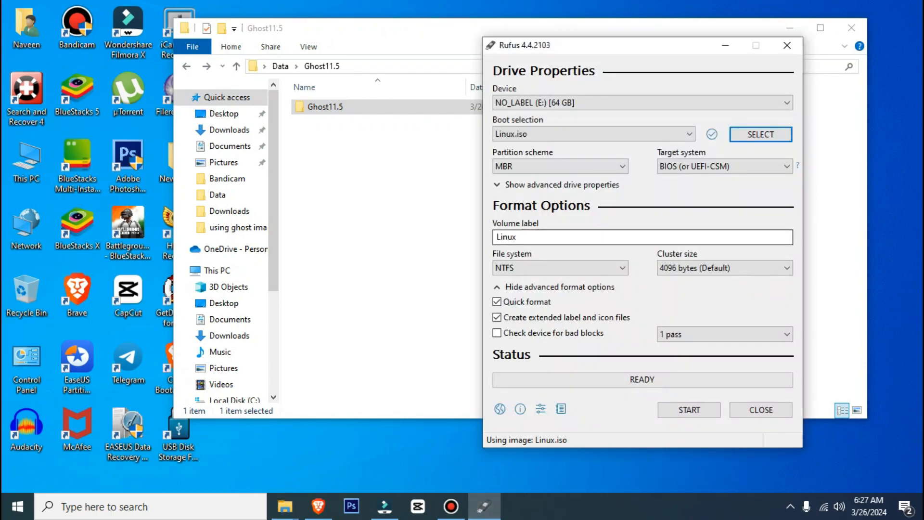
pyautogui.click(592, 134)
pyautogui.click(510, 177)
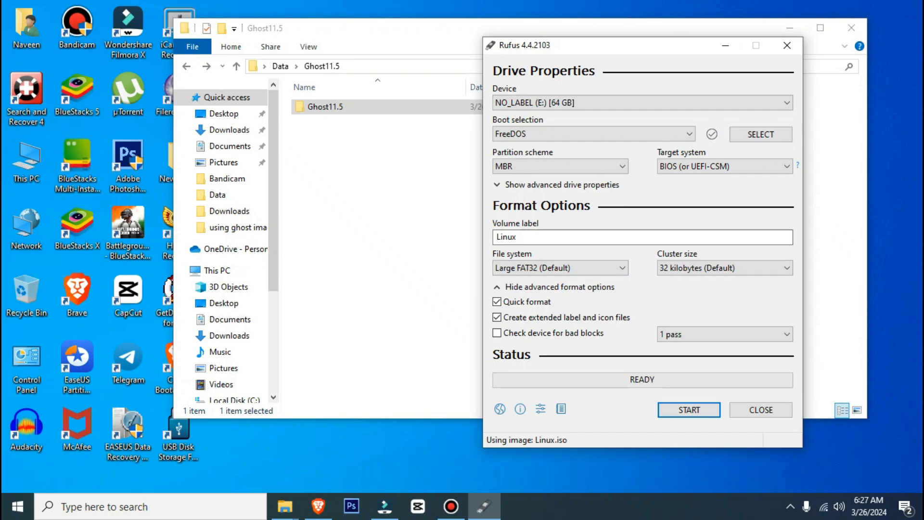
pyautogui.click(558, 267)
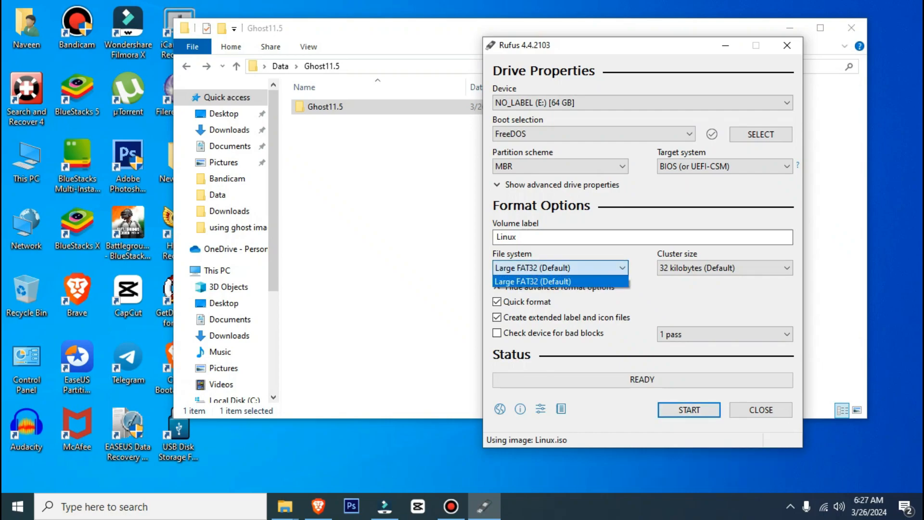
pyautogui.click(558, 268)
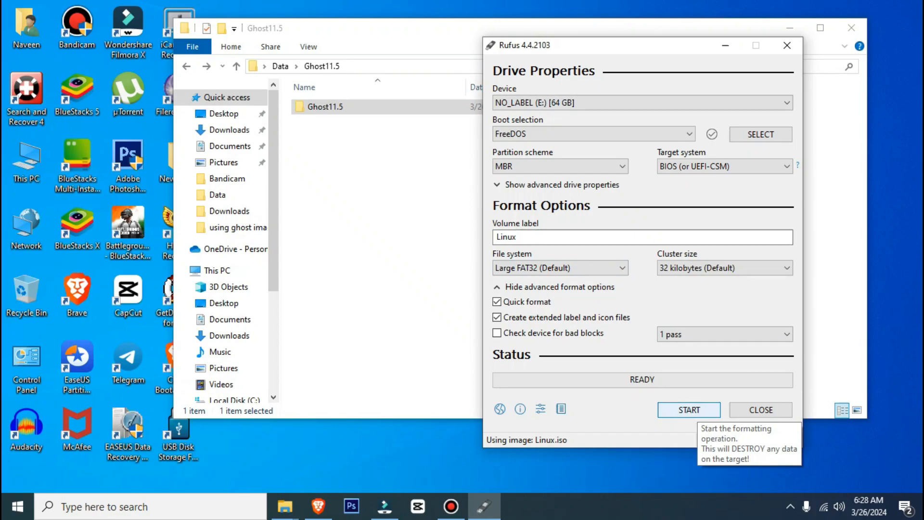
# Start creating the FreeDOS bootable drive on the 64 GB device E: and accept erasing all its data
pyautogui.click(593, 134)
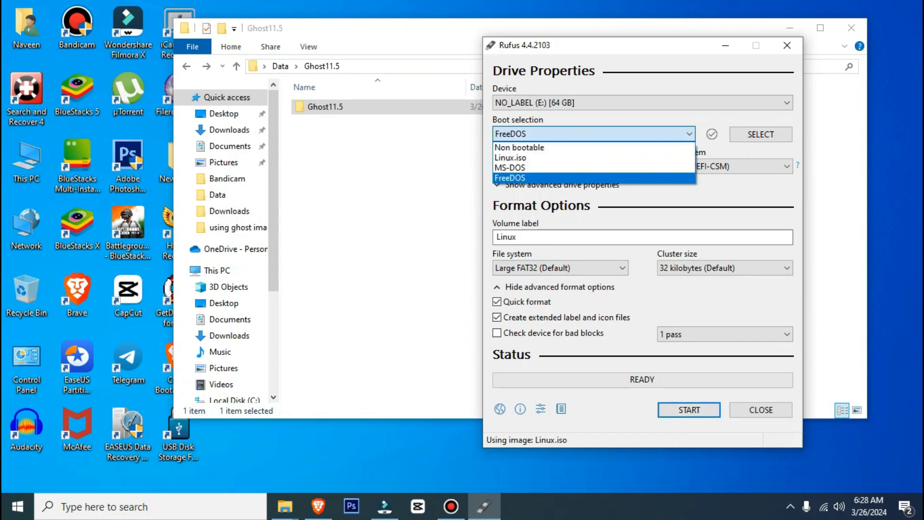
pyautogui.click(593, 134)
pyautogui.click(761, 134)
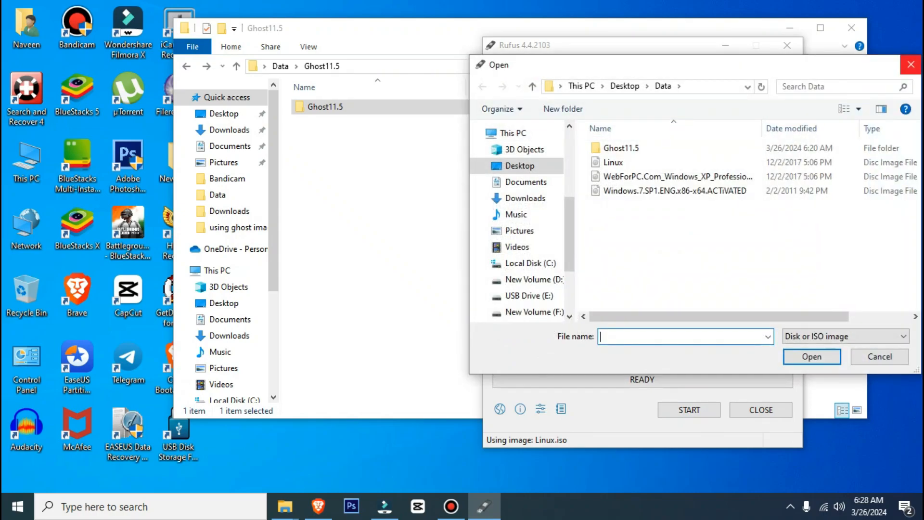
pyautogui.click(912, 64)
pyautogui.click(690, 410)
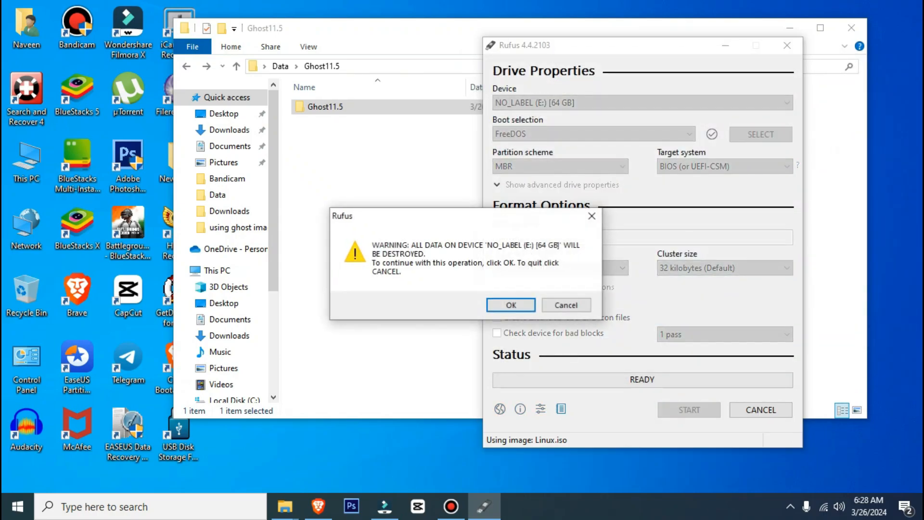
pyautogui.press('Return')
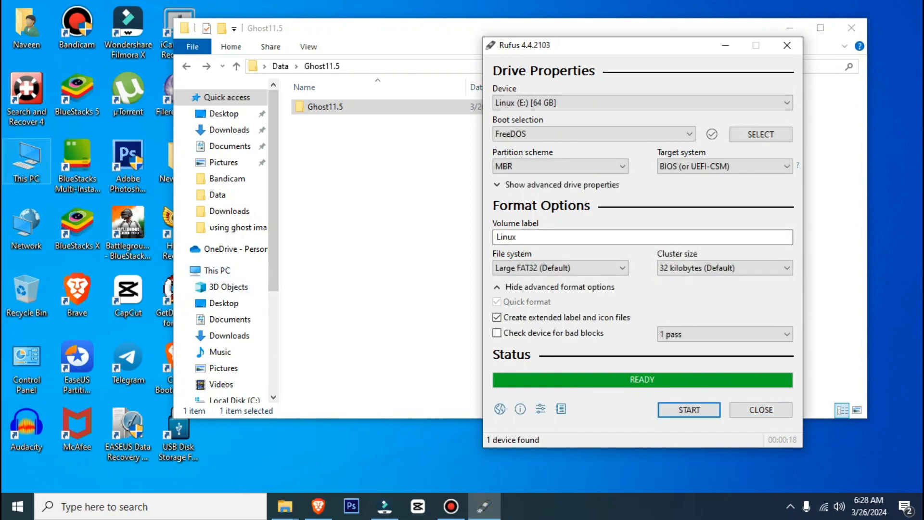
# Copy the Ghost application from the inner Ghost11.5 folder to the root of the LINUX (E:) drive and close the folder windows
pyautogui.click(27, 161)
pyautogui.doubleClick(26, 162)
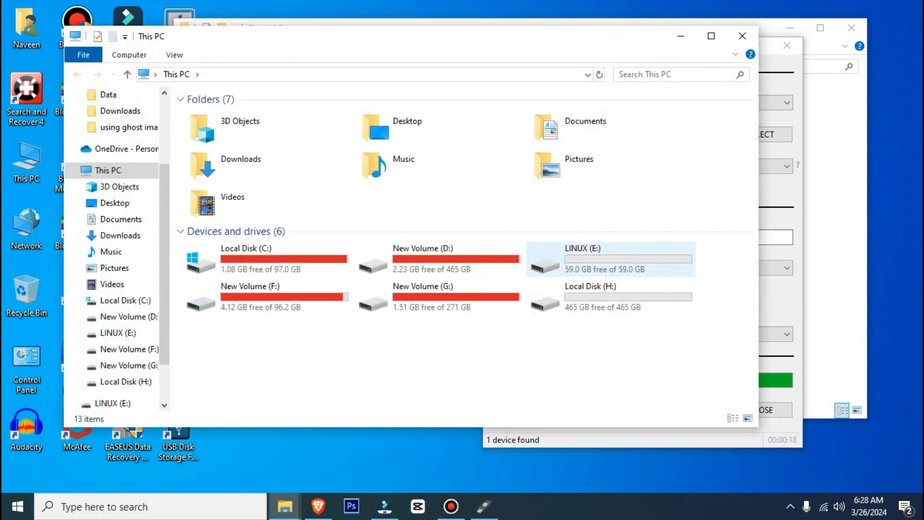
pyautogui.doubleClick(598, 258)
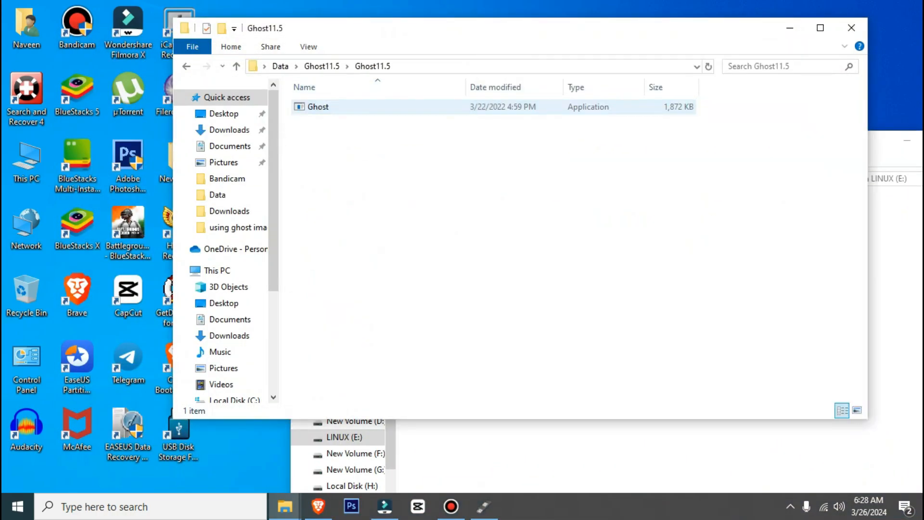
pyautogui.click(318, 106)
pyautogui.rightClick(311, 107)
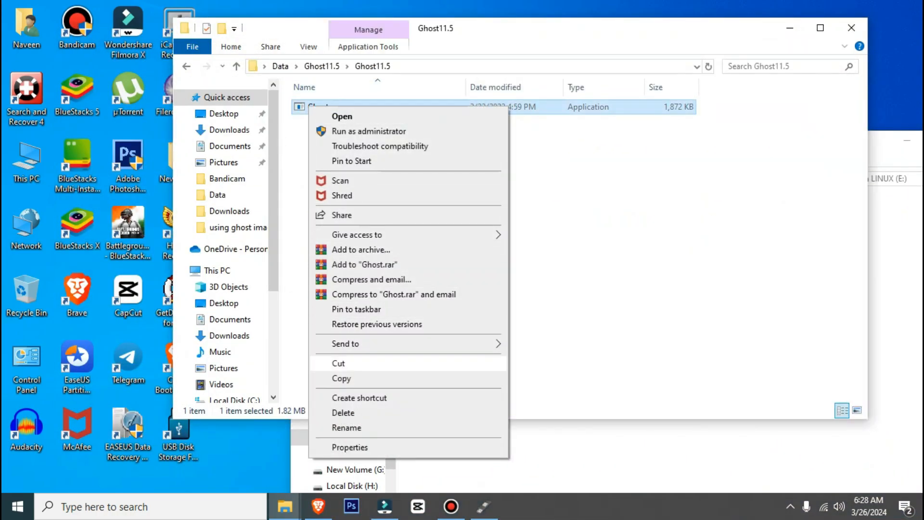
pyautogui.click(341, 378)
pyautogui.click(530, 457)
pyautogui.rightClick(560, 288)
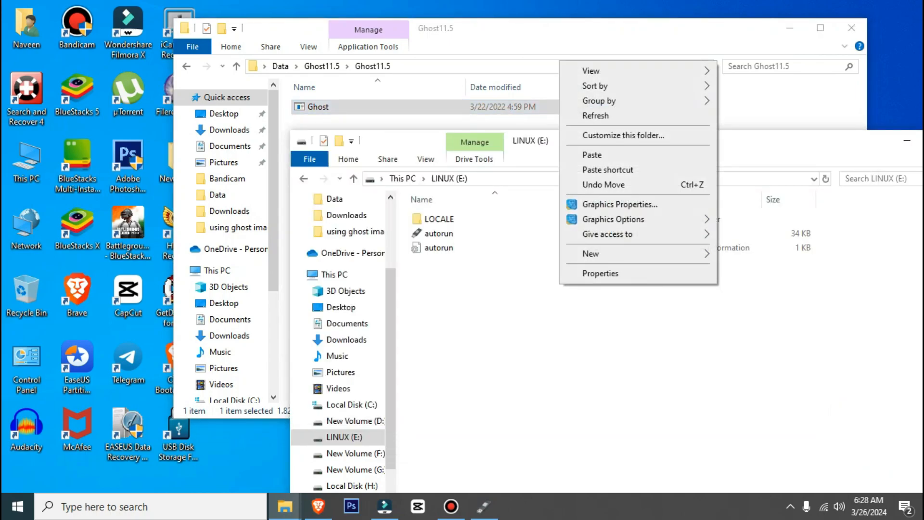
pyautogui.click(593, 155)
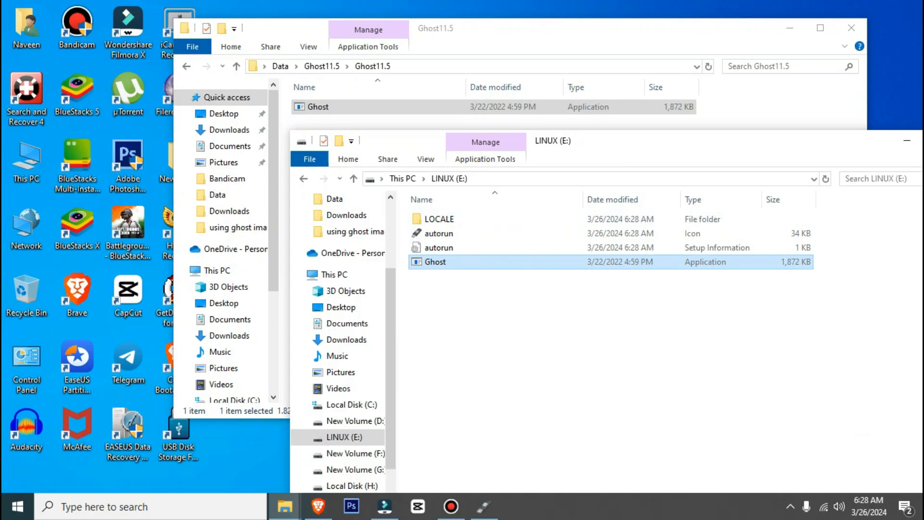
pyautogui.moveTo(674, 141); pyautogui.dragTo(527, 125)
pyautogui.click(821, 123)
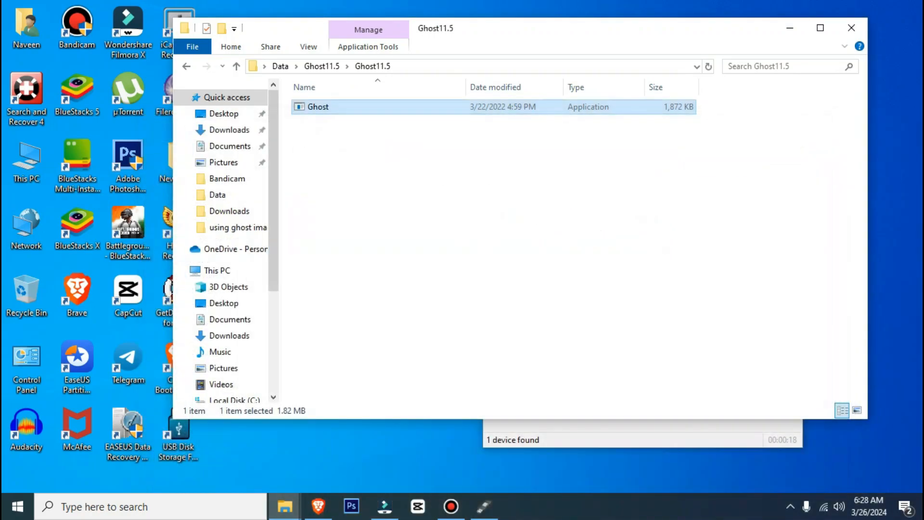
pyautogui.click(851, 27)
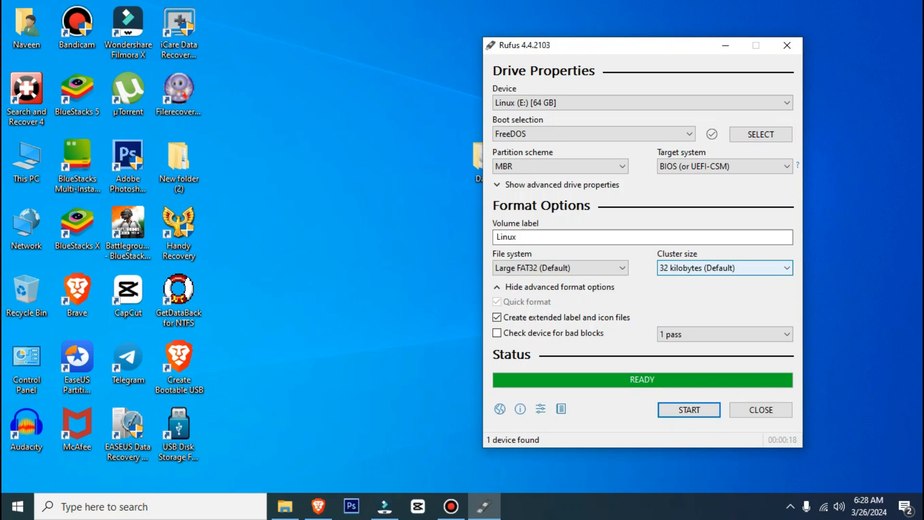
# Switch the boot selection from FreeDOS back to Linux.iso
pyautogui.click(592, 134)
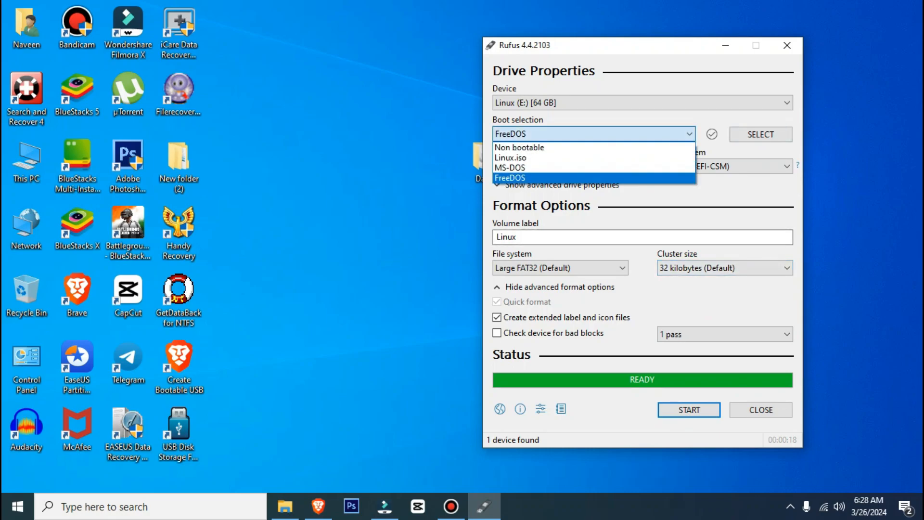
pyautogui.press('Up')
pyautogui.press('Up')
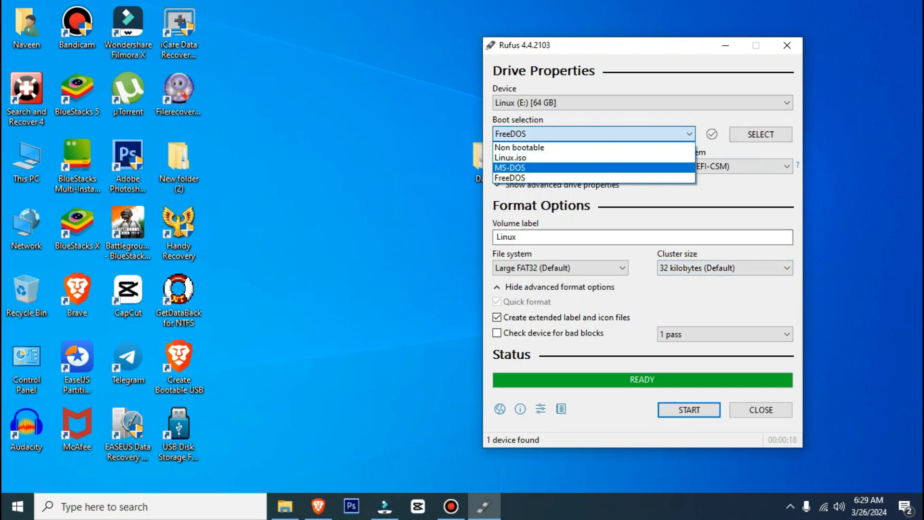
pyautogui.press('Return')
pyautogui.hotkey('alt', 'Down')
pyautogui.press('Up')
pyautogui.press('Escape')
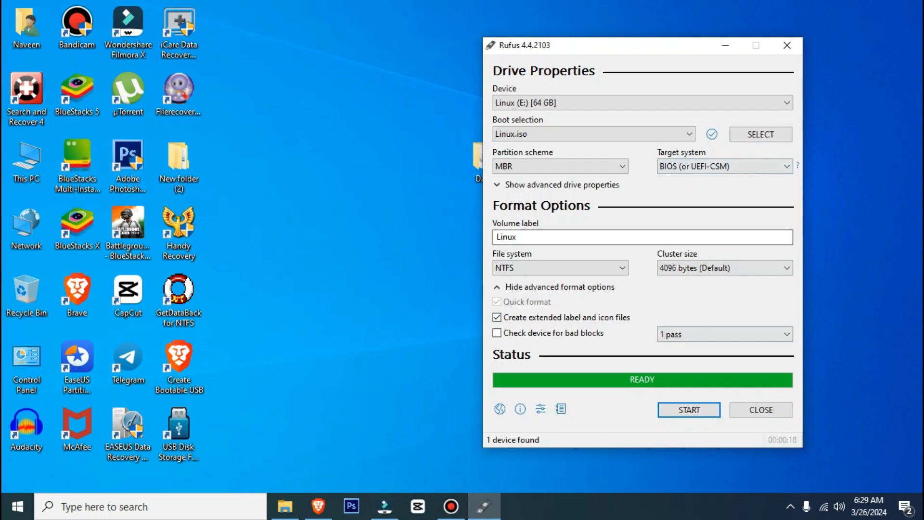
# Close Rufus and open the ReadyBoost settings in the properties of the LINUX (E:) drive from This PC
pyautogui.click(761, 410)
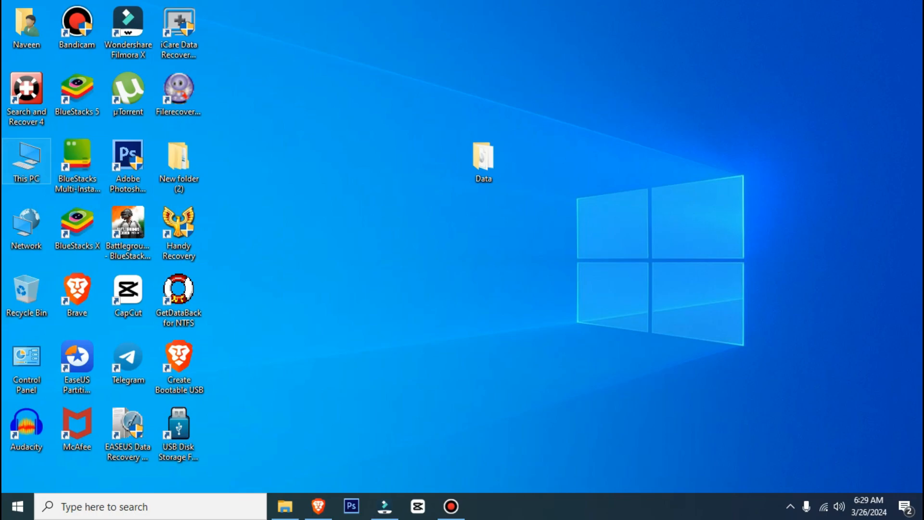
pyautogui.doubleClick(26, 161)
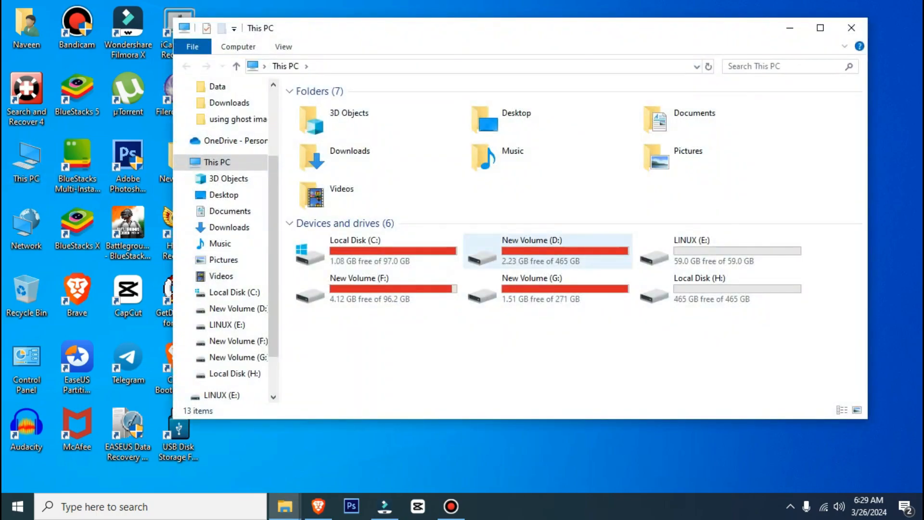
pyautogui.click(820, 27)
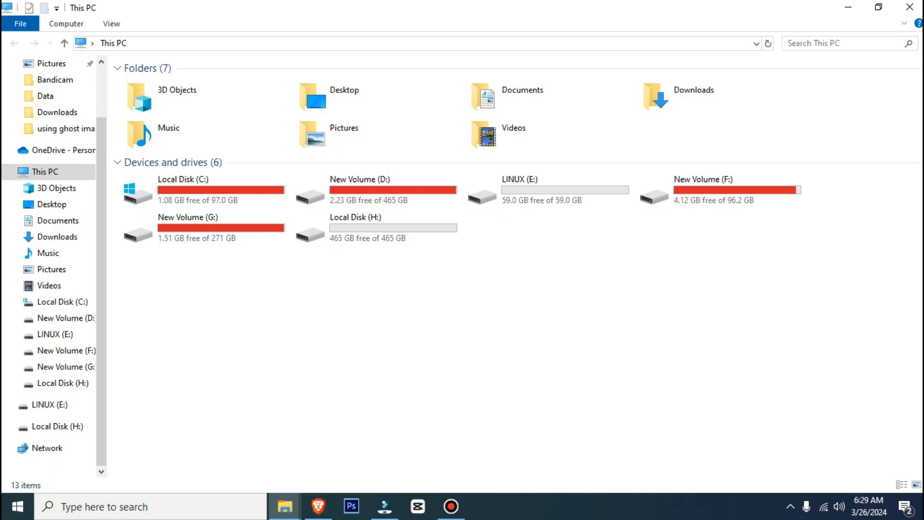
pyautogui.rightClick(522, 193)
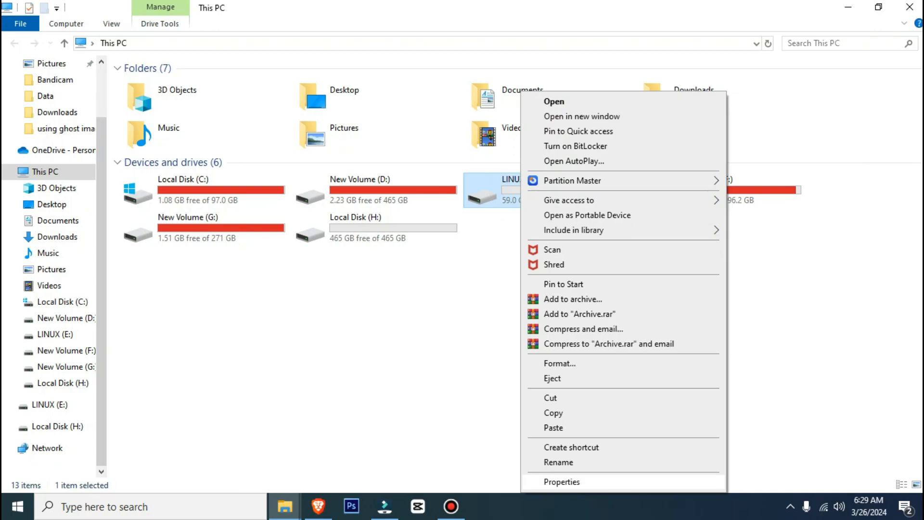
pyautogui.press('r')
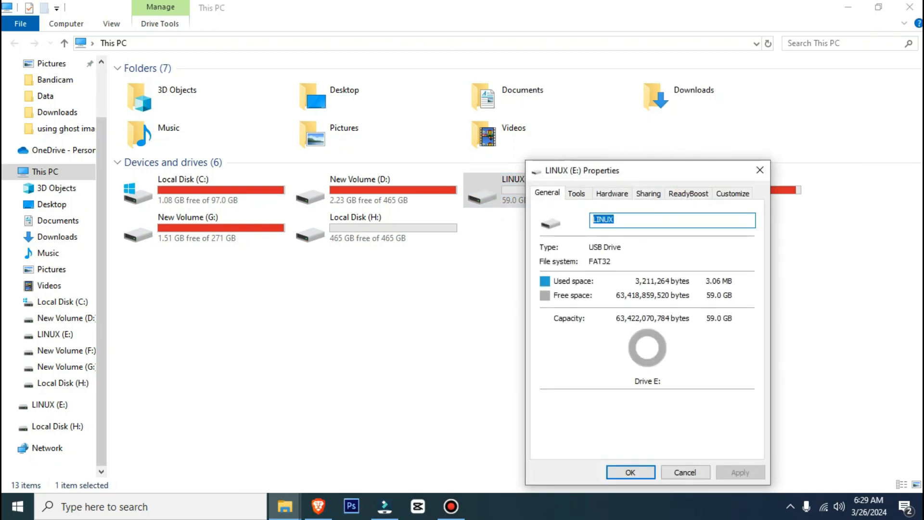
pyautogui.hotkey('ctrl', 'Tab')
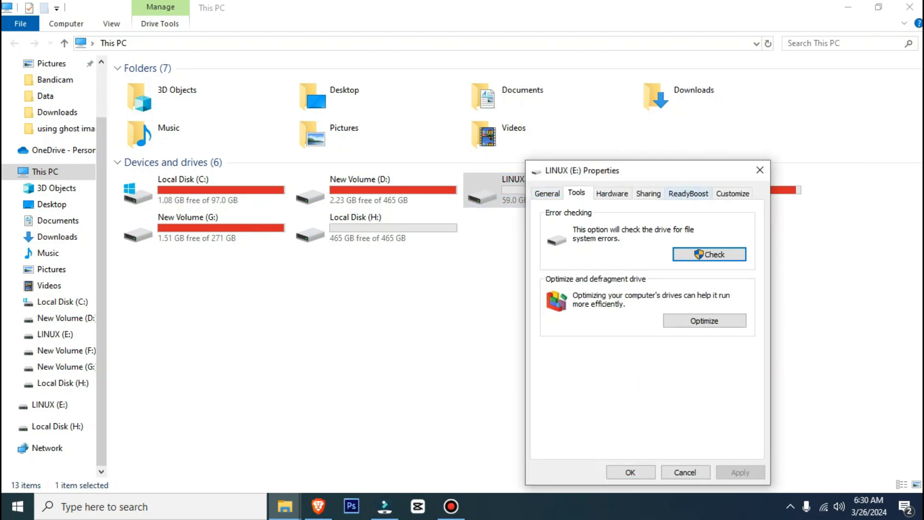
pyautogui.click(688, 193)
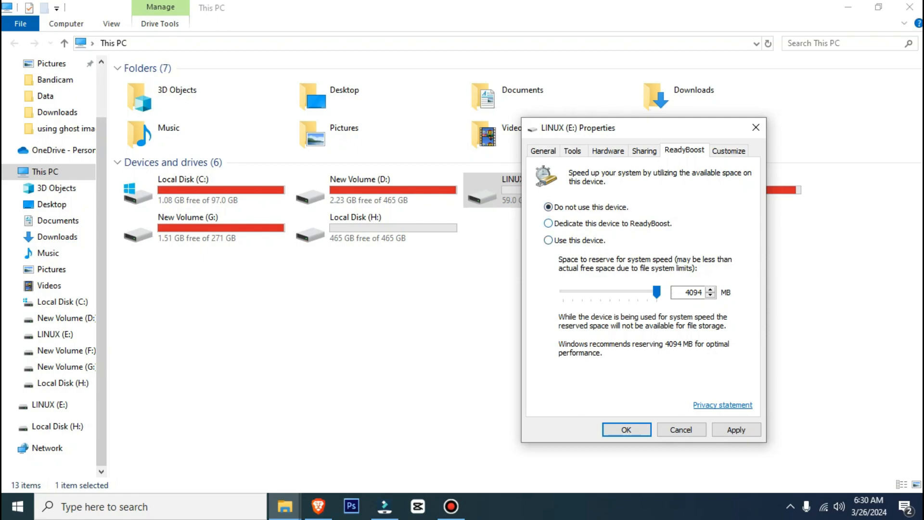
# Set ReadyBoost on the LINUX (E:) drive to use this device with 4094 MB reserved, and apply it
pyautogui.click(548, 240)
pyautogui.click(549, 223)
pyautogui.moveTo(657, 292); pyautogui.dragTo(589, 292)
pyautogui.moveTo(590, 291); pyautogui.dragTo(657, 292)
pyautogui.click(736, 429)
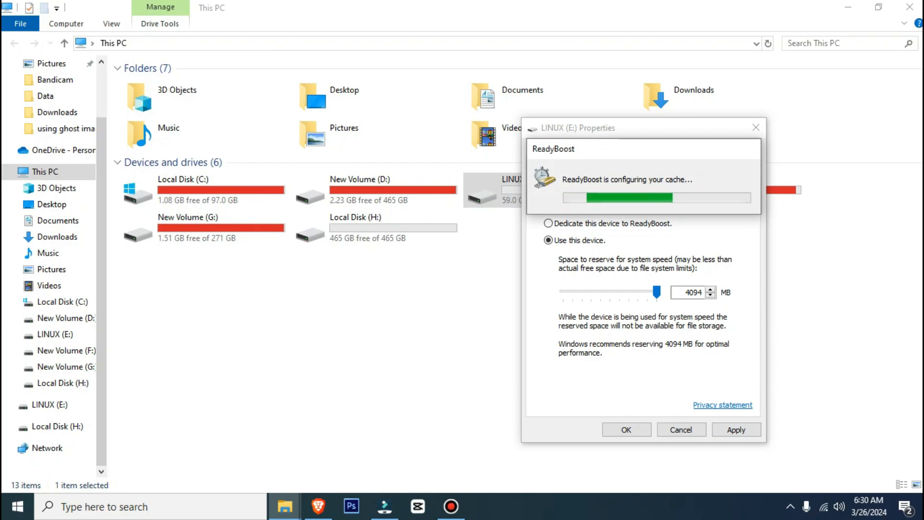
pyautogui.click(627, 429)
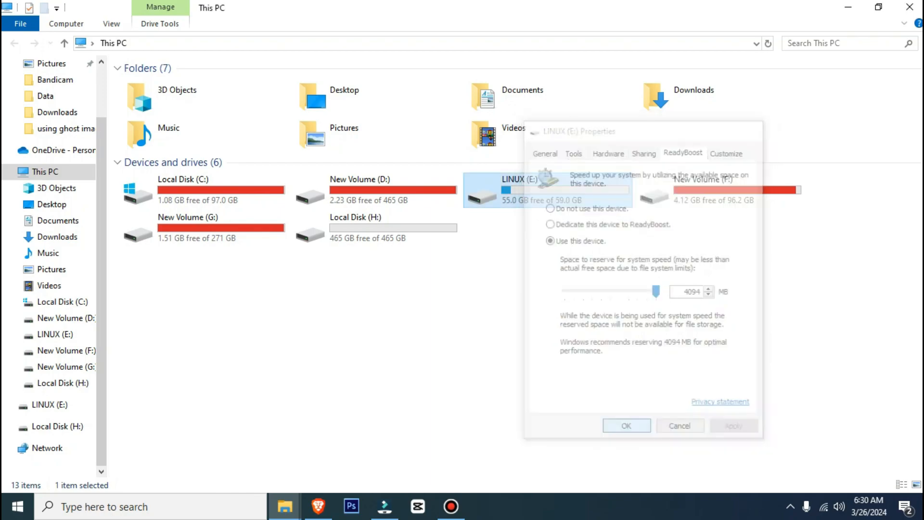
# Refresh This PC, inspect the ReadyBoost cache file on the LINUX (E:) drive, and return to This PC
pyautogui.rightClick(588, 299)
pyautogui.click(624, 352)
pyautogui.rightClick(564, 288)
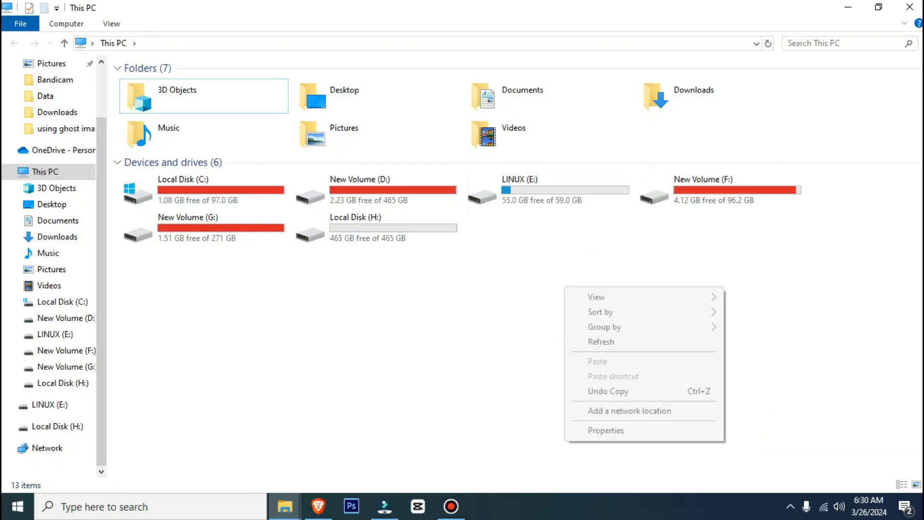
pyautogui.click(602, 342)
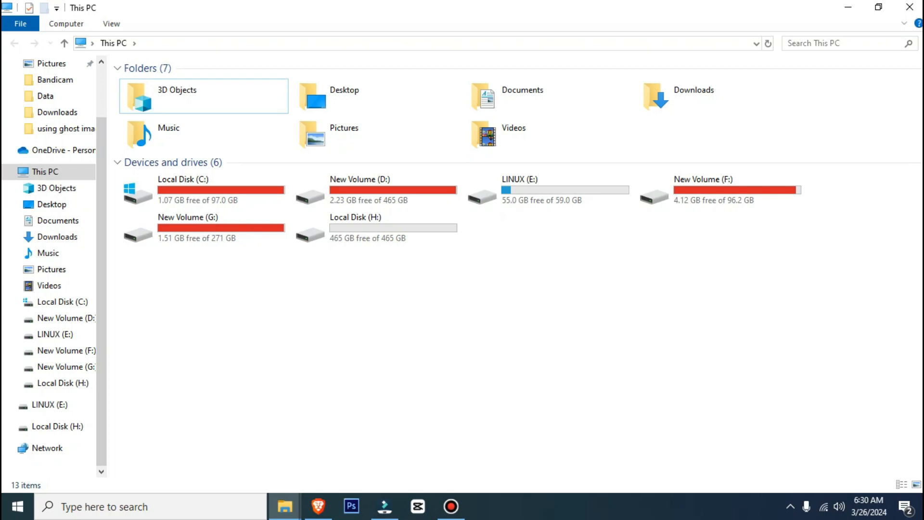
pyautogui.doubleClick(549, 191)
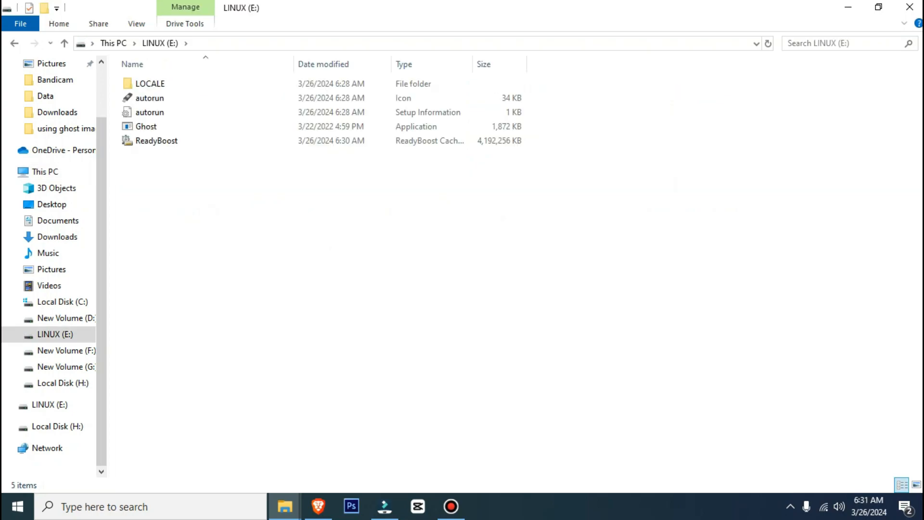
pyautogui.click(321, 140)
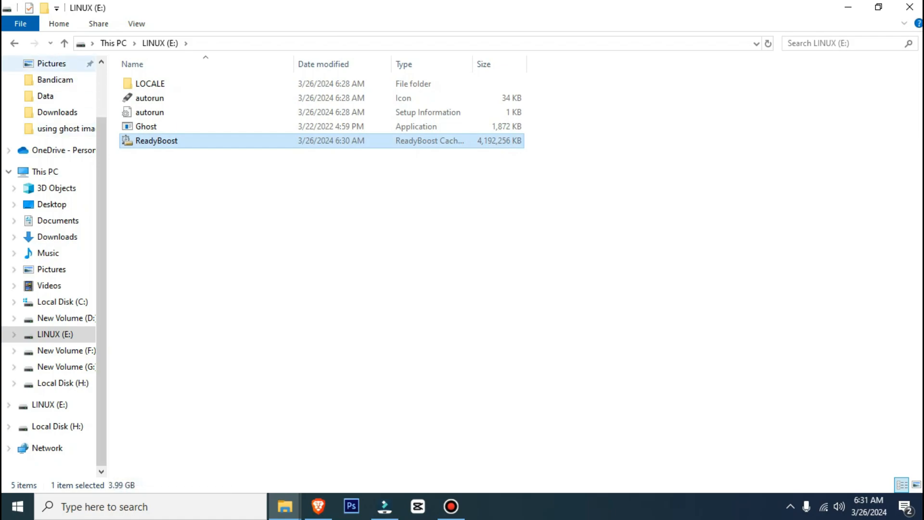
pyautogui.hotkey('alt', 'Left')
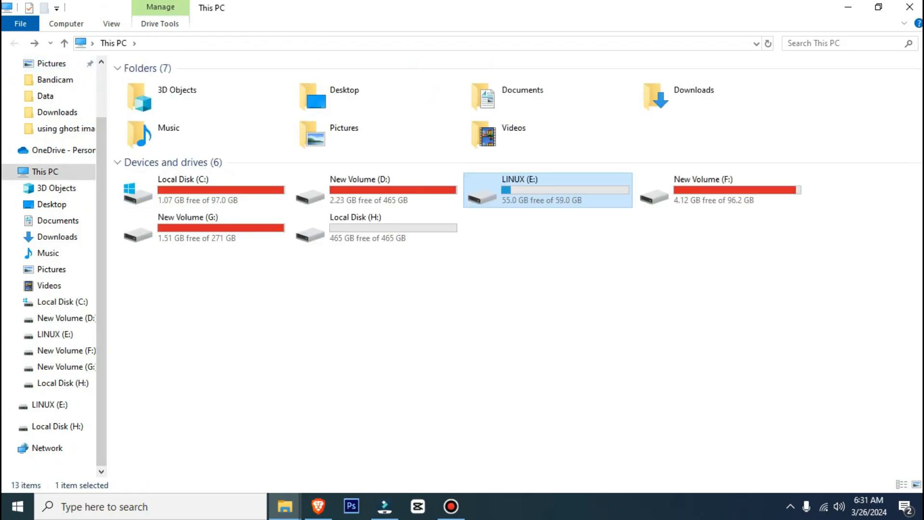